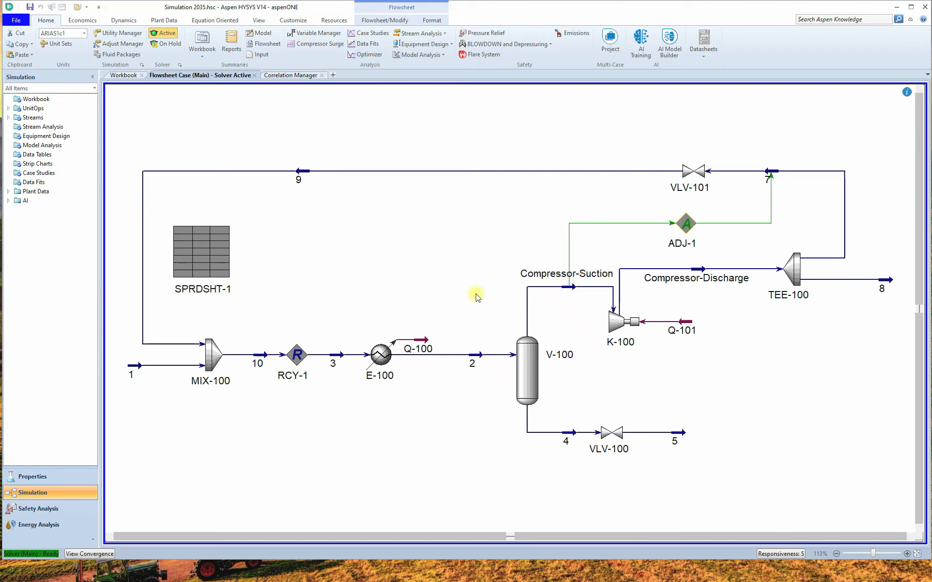
# - Open spreadsheet SPRDSHT-1 and cooler E-100 side by side, and examine the cooler's overall Delta P and k dynamic specifications
pyautogui.doubleClick(217, 245)
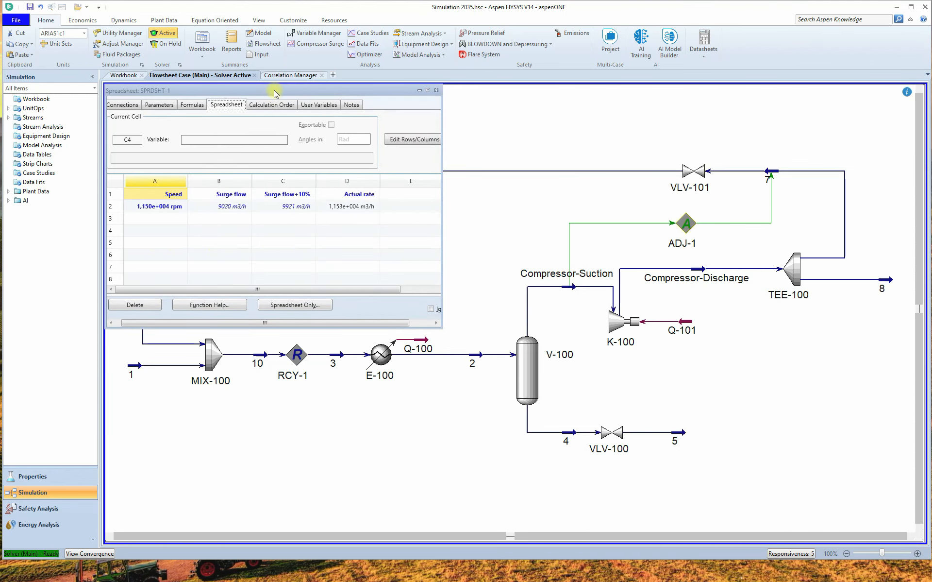
pyautogui.moveTo(273, 95); pyautogui.dragTo(277, 95)
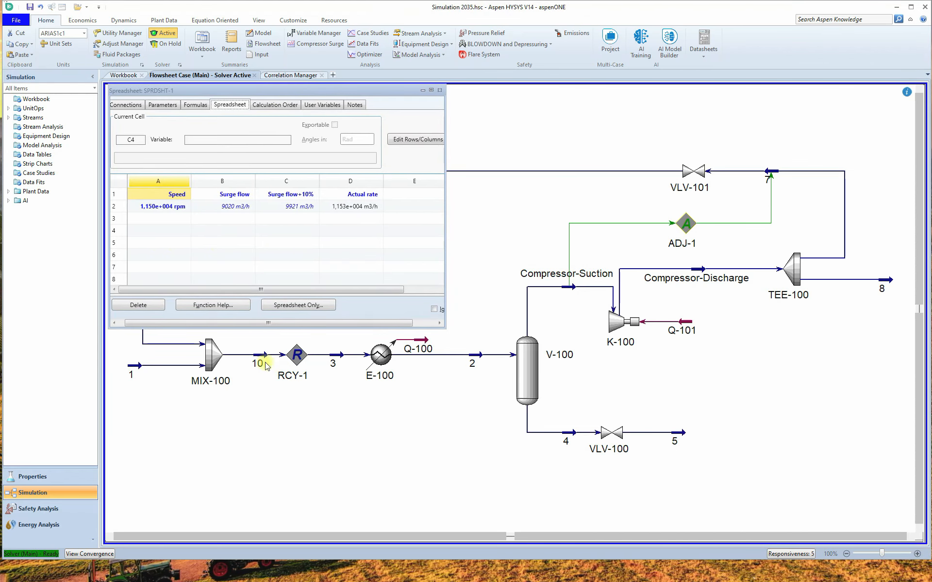
pyautogui.doubleClick(383, 359)
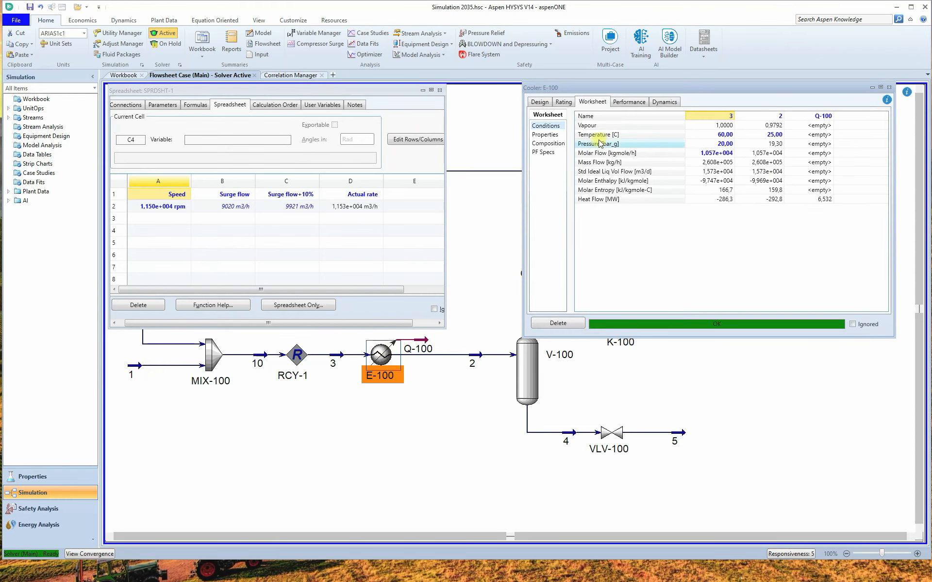
pyautogui.click(663, 102)
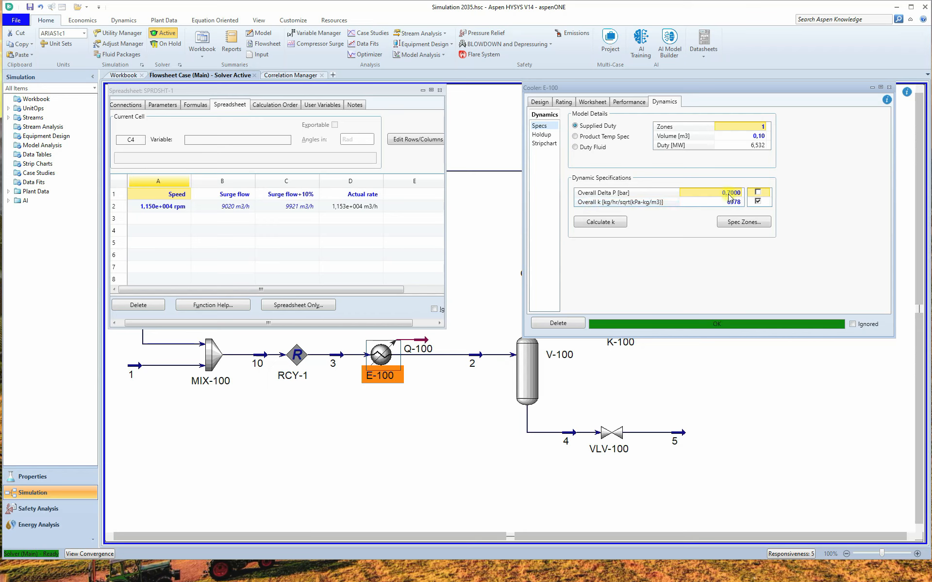
pyautogui.moveTo(718, 202)
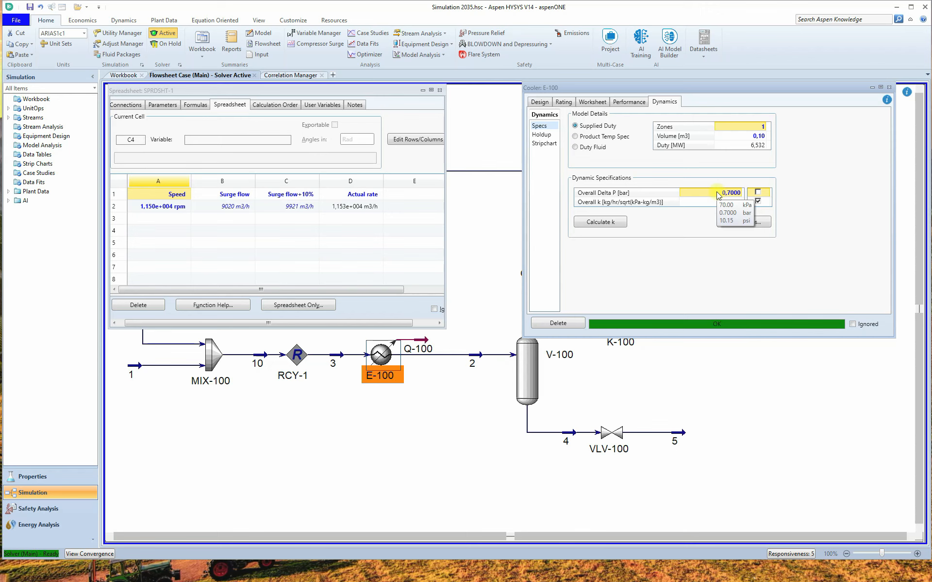
# - Link the mass flow of cooler inlet stream 3 into cell A4 and its mass density into cell B4 of the spreadsheet
pyautogui.click(593, 102)
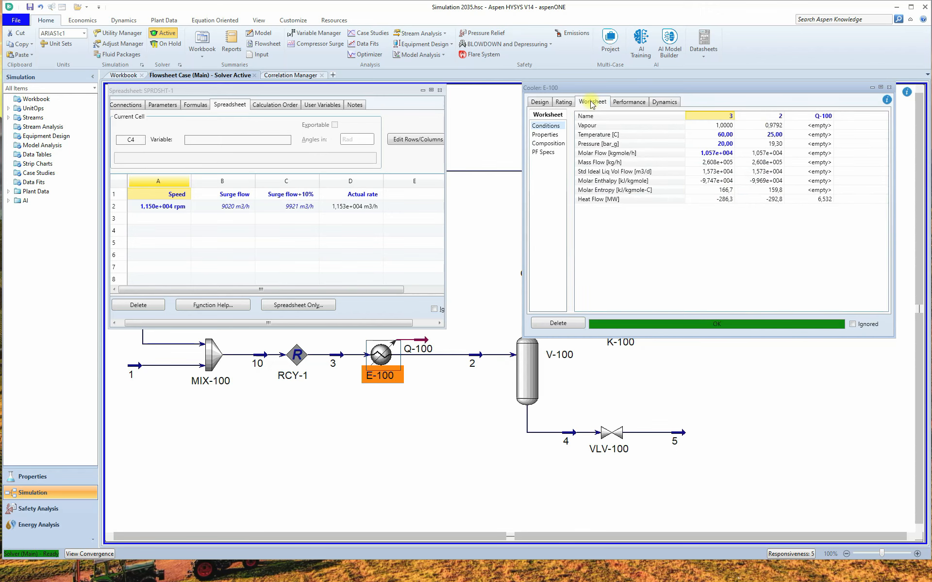
pyautogui.click(709, 163)
pyautogui.moveTo(709, 164); pyautogui.dragTo(172, 232)
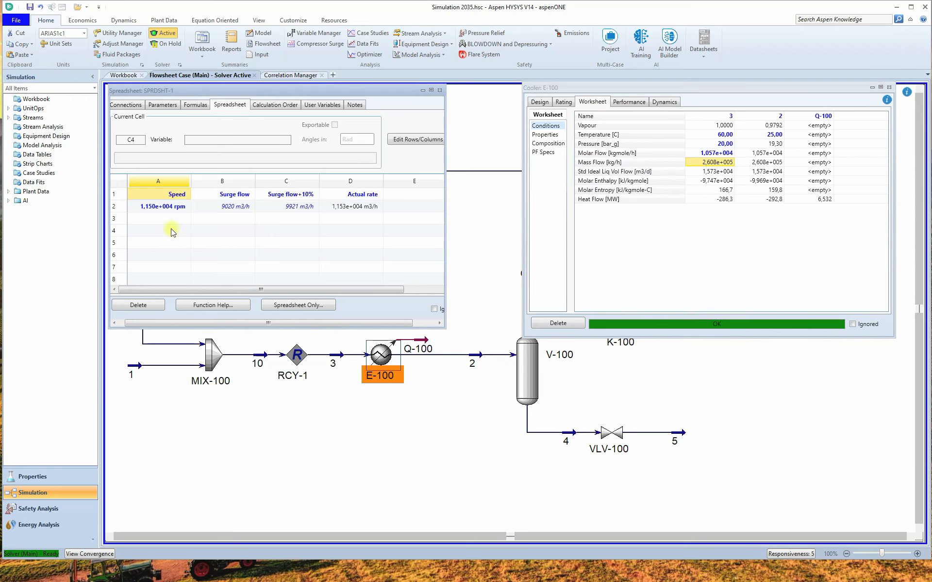
pyautogui.click(551, 136)
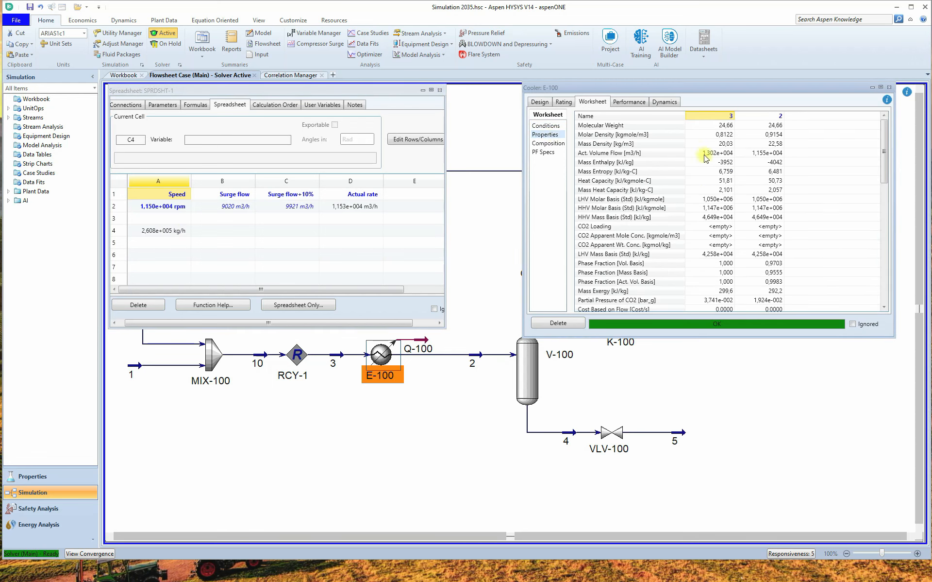
pyautogui.moveTo(713, 146); pyautogui.dragTo(237, 234)
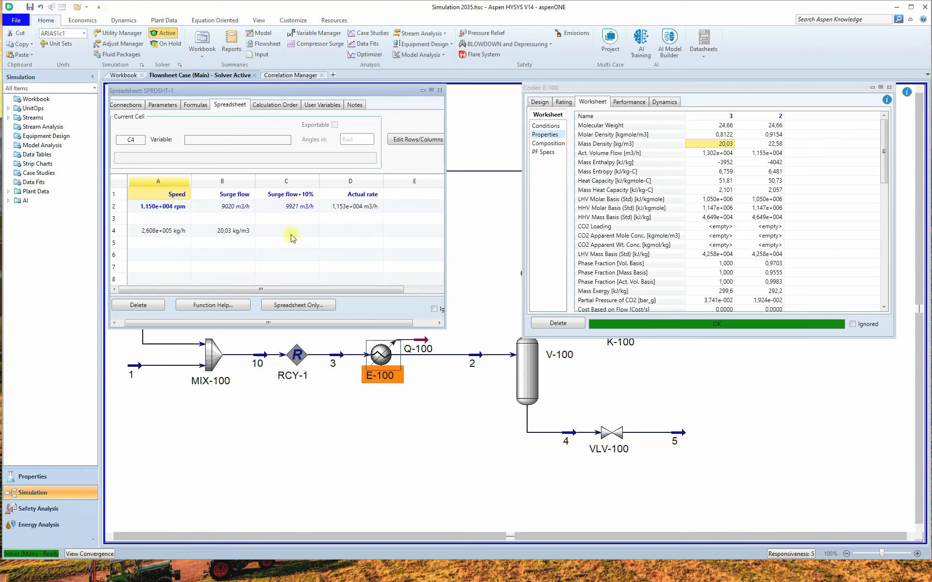
# - Check the cooler's Delta P parameter and enter 0,7 as the pressure drop in spreadsheet cell C4
pyautogui.click(540, 103)
pyautogui.click(546, 135)
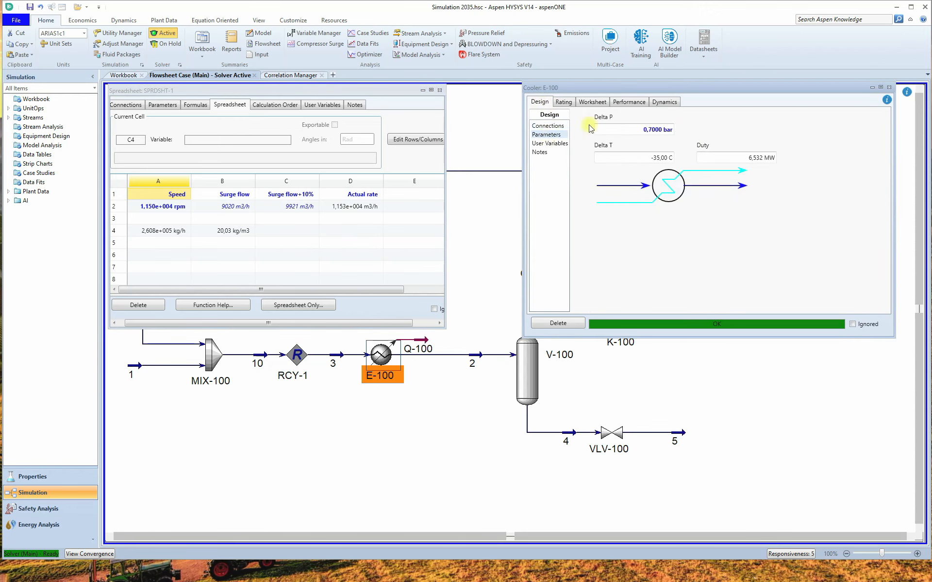
pyautogui.click(293, 236)
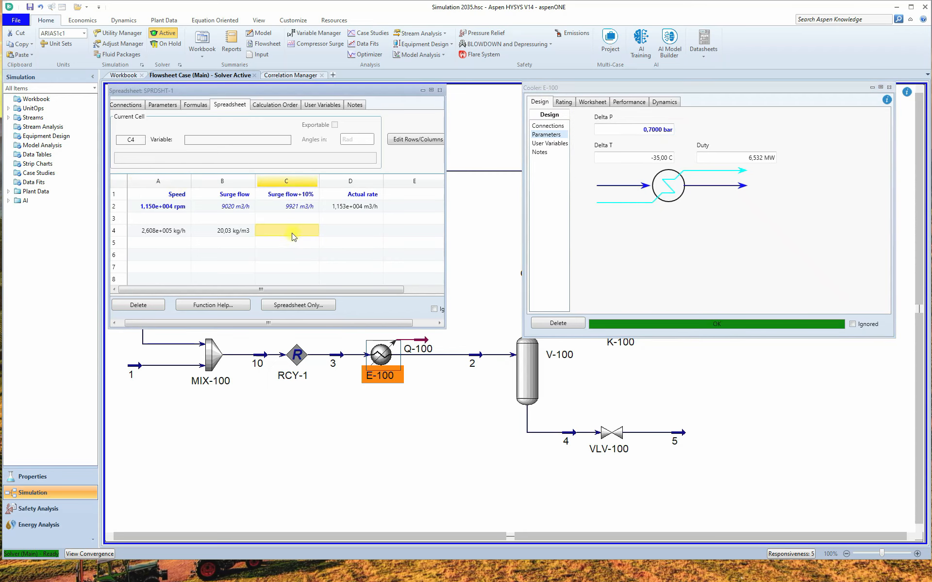
pyautogui.write('0,7')
pyautogui.press('Return')
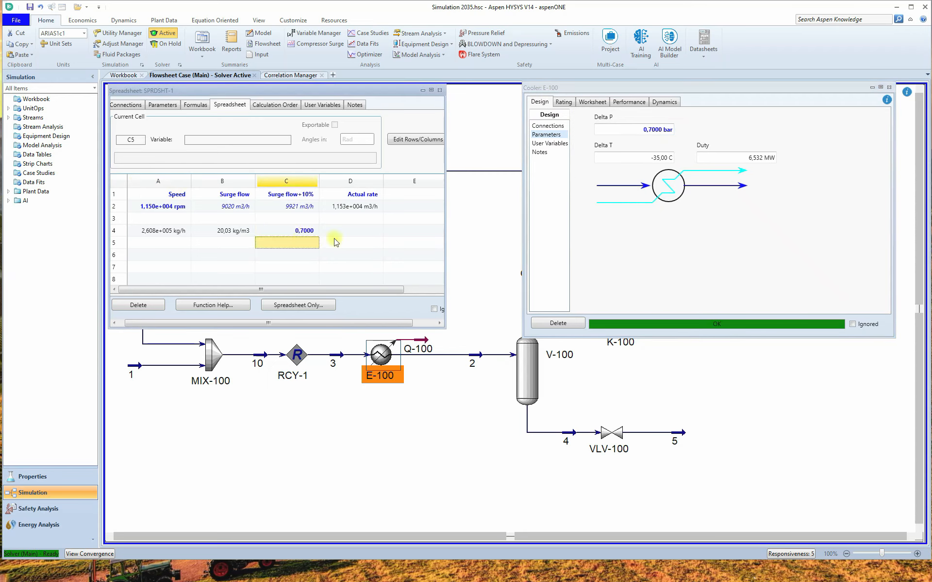
# - Calculate the cooler's flow coefficient in cell D4 with the formula =A4/(B4*C4)^0.5
pyautogui.click(349, 229)
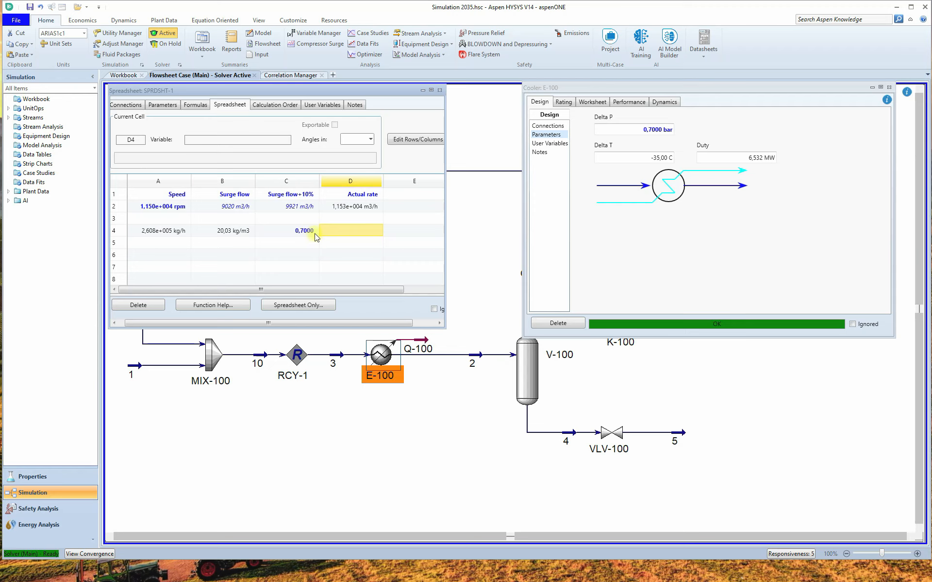
pyautogui.write('=')
pyautogui.write('A')
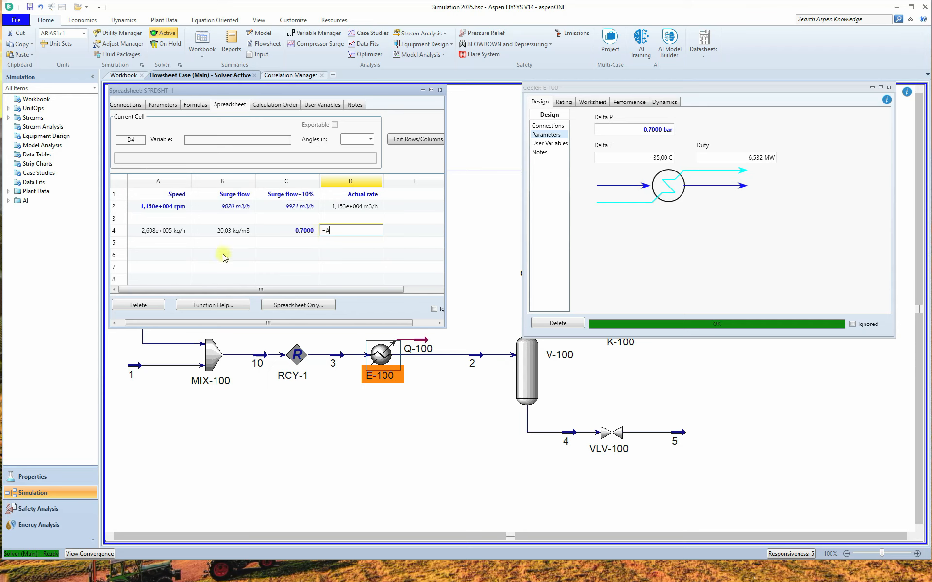
pyautogui.write('4/')
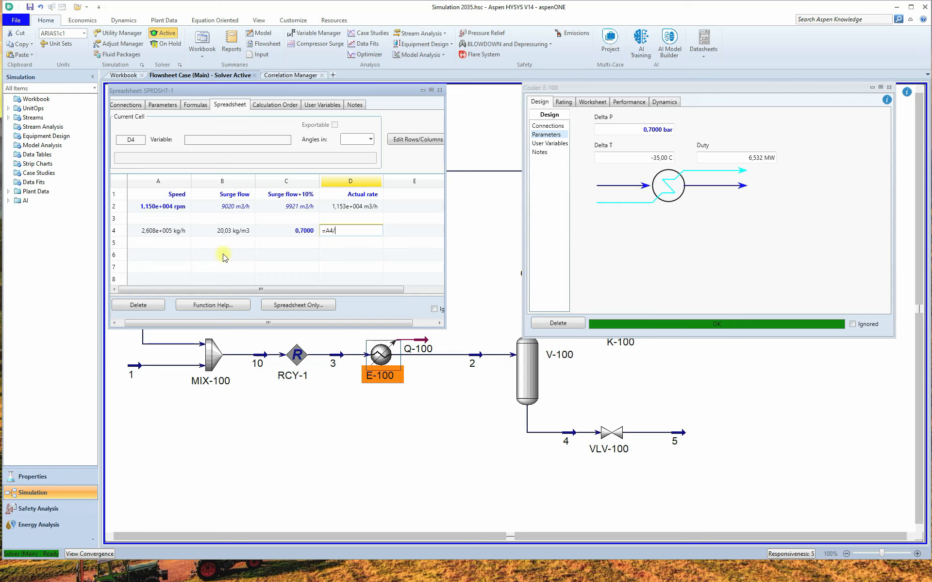
pyautogui.write('(')
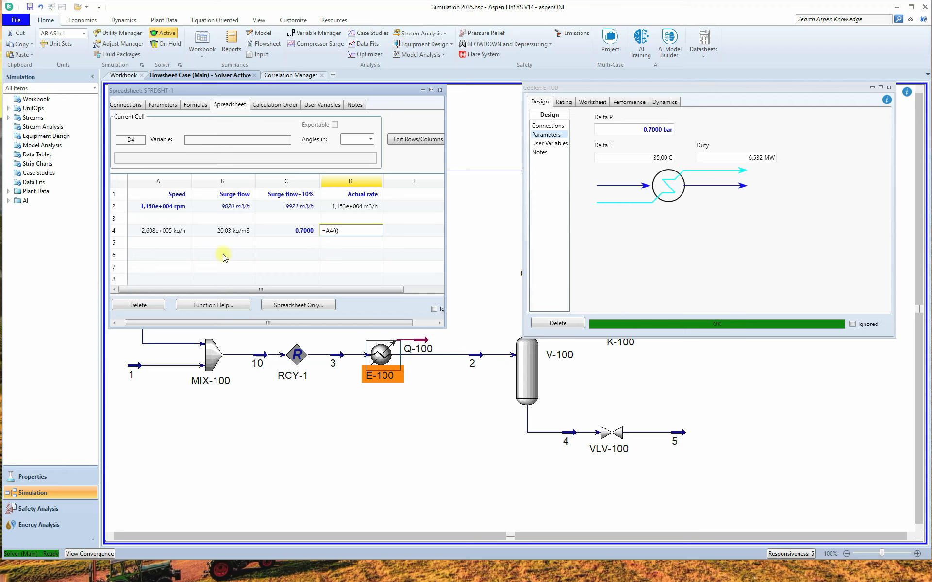
pyautogui.write(')^0.5')
pyautogui.click(338, 230)
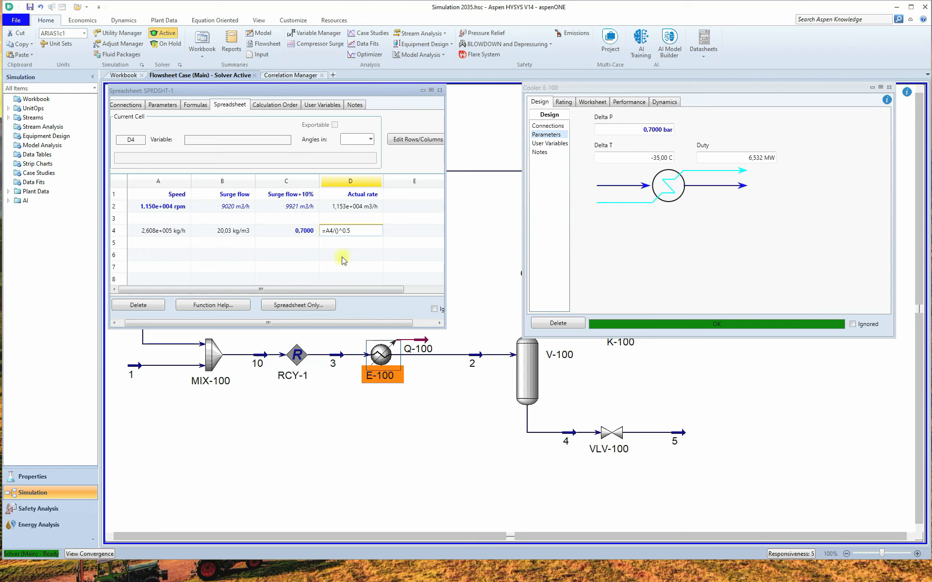
pyautogui.write('B4*C4')
pyautogui.press('Return')
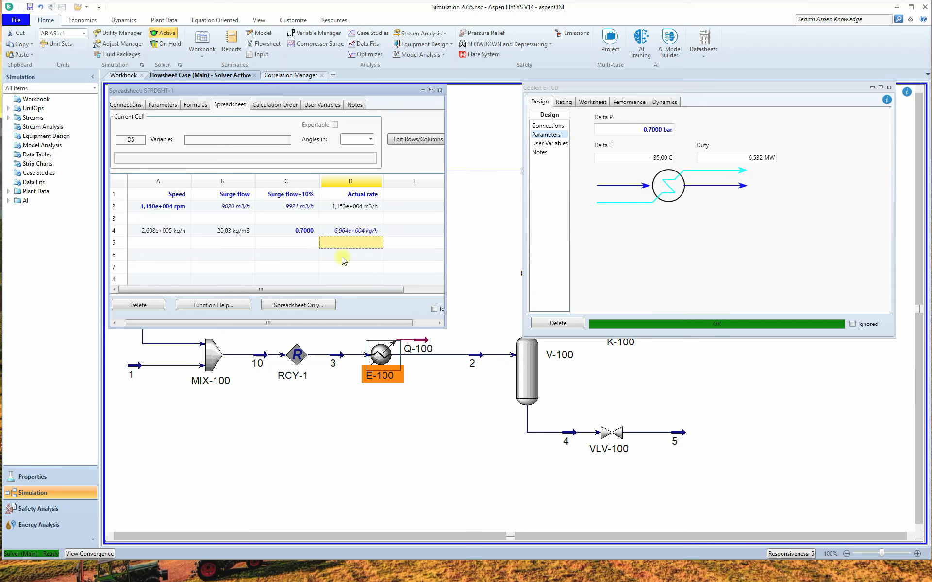
pyautogui.click(346, 232)
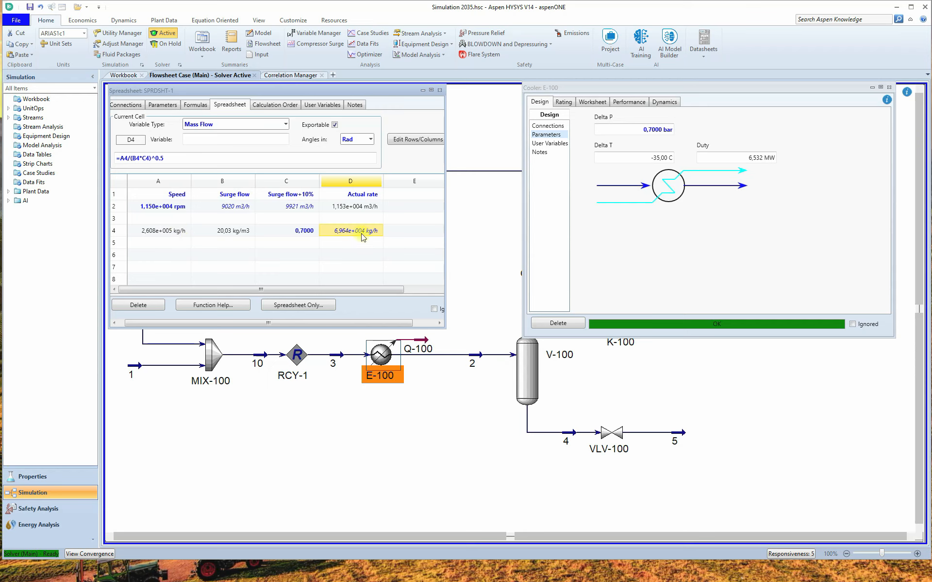
pyautogui.click(343, 246)
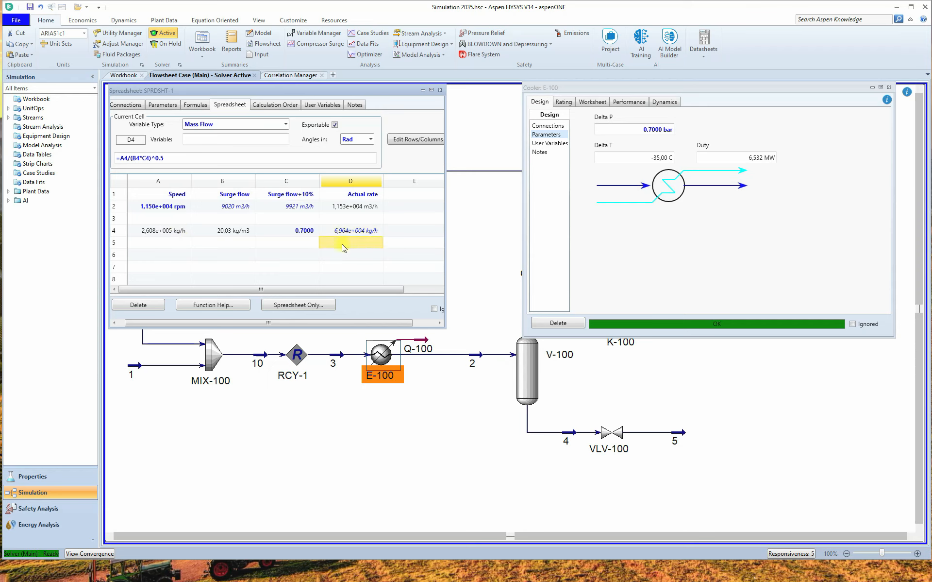
pyautogui.write('69')
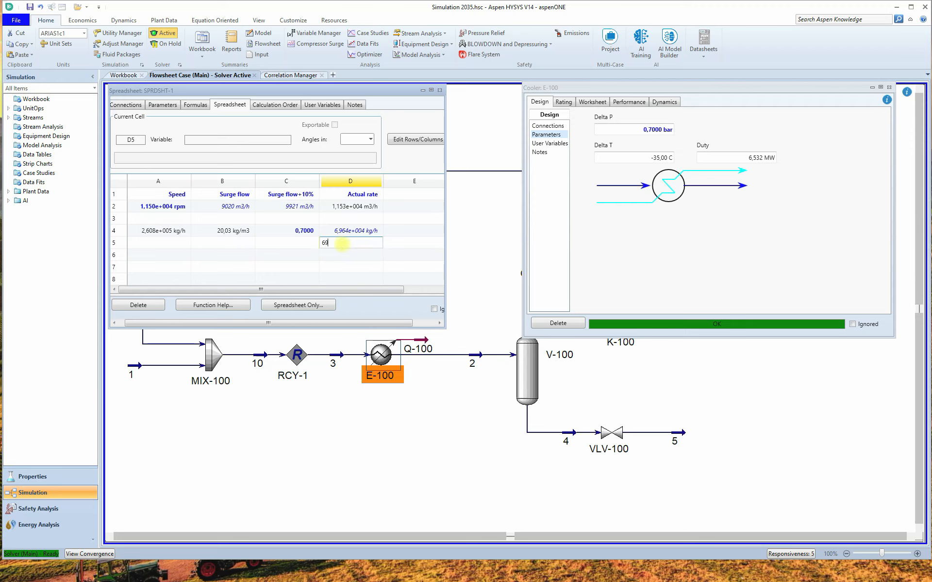
pyautogui.write('640')
pyautogui.moveTo(353, 244); pyautogui.dragTo(312, 242)
pyautogui.press('BackSpace')
pyautogui.press('Return')
# - Delete the formula in cell D4 and replace the pressure drop in cell C4 with the flow coefficient 69640
pyautogui.click(350, 232)
pyautogui.press('Delete')
pyautogui.click(307, 232)
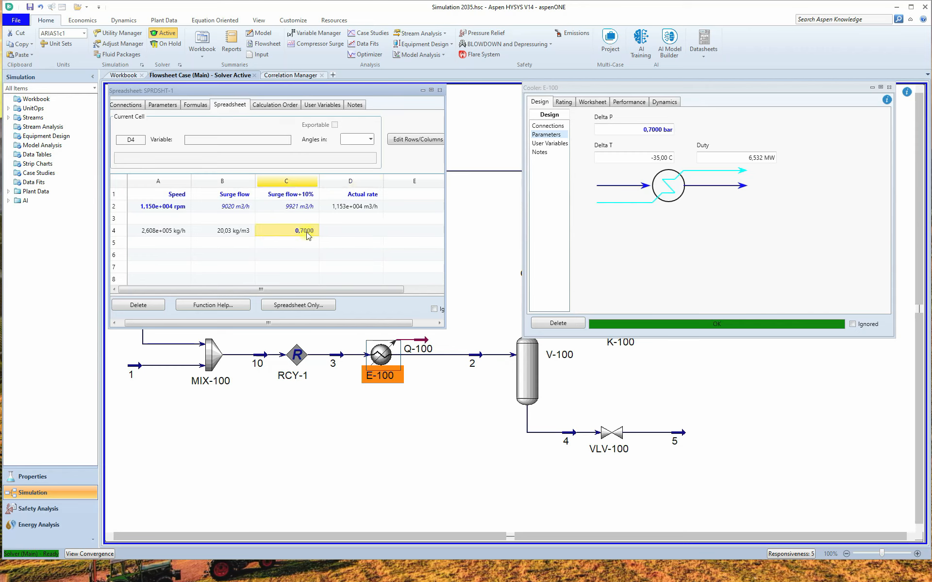
pyautogui.press('Delete')
pyautogui.doubleClick(309, 231)
pyautogui.write('69640')
pyautogui.click(303, 243)
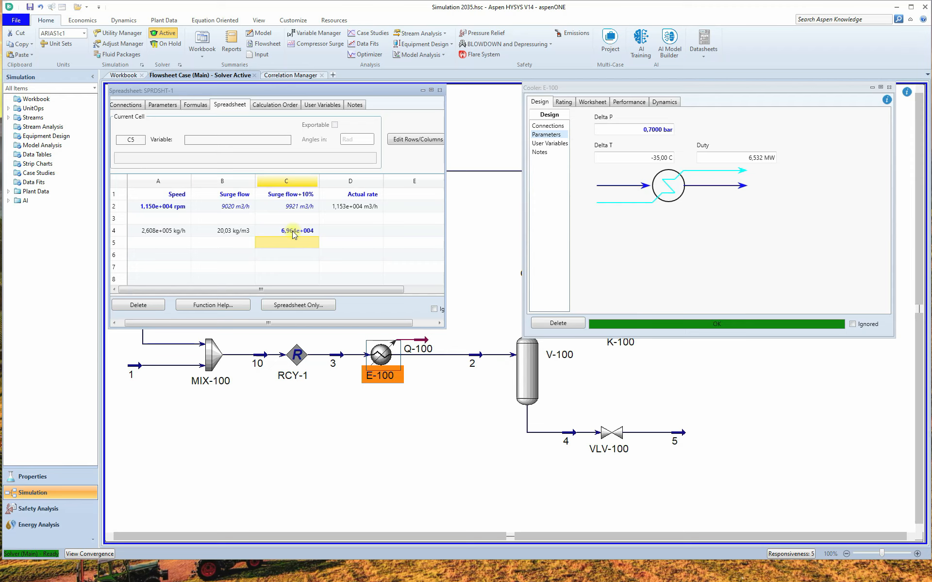
# - Clear the fixed Delta P specification of cooler E-100
pyautogui.click(347, 230)
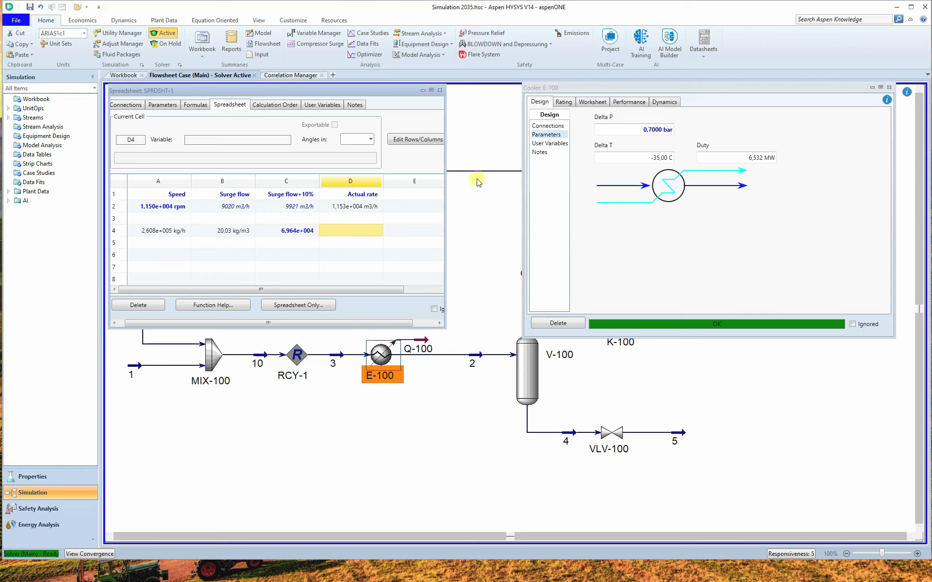
pyautogui.click(640, 129)
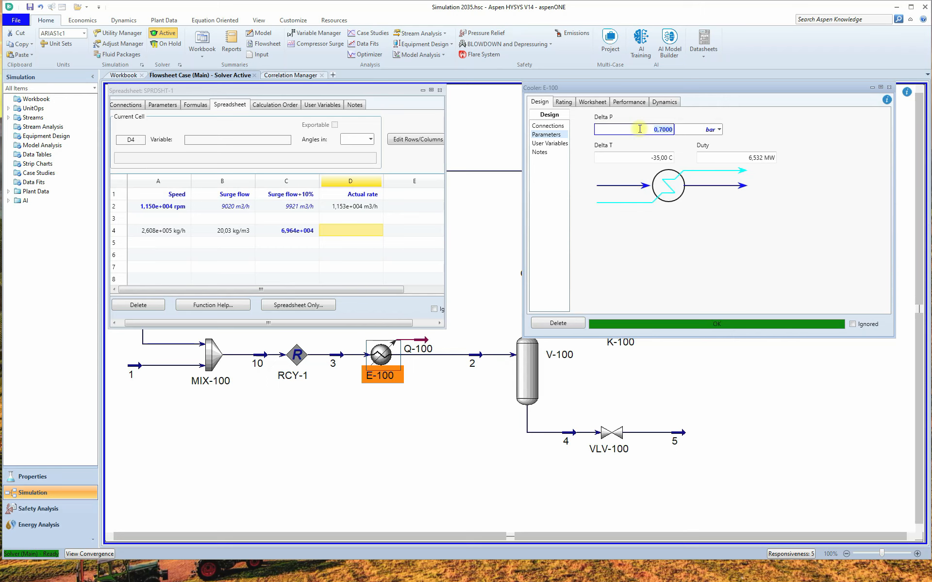
pyautogui.press('BackSpace')
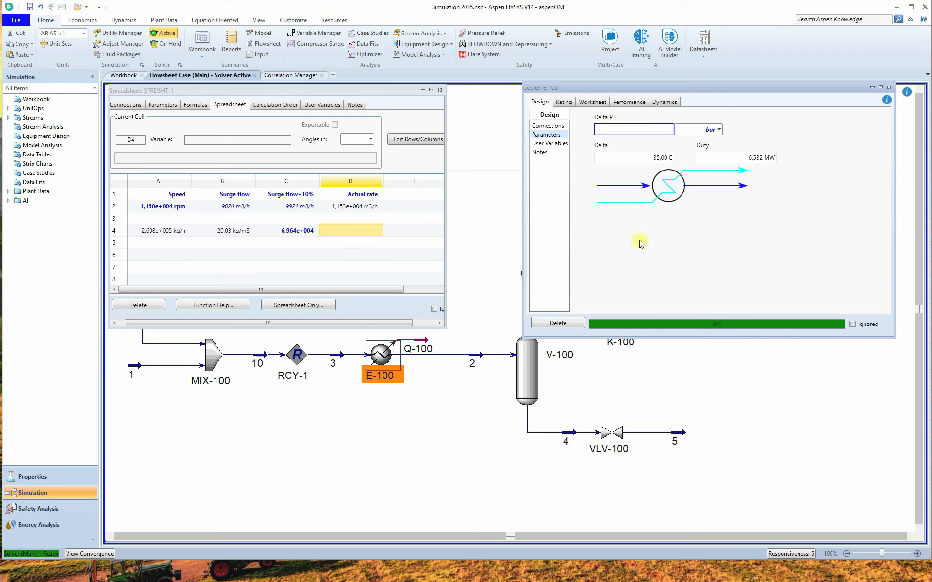
pyautogui.press('Return')
# - Calculate the cooler's pressure drop in cell D4 with the formula =1/B4*(A4/C4)^2
pyautogui.click(368, 235)
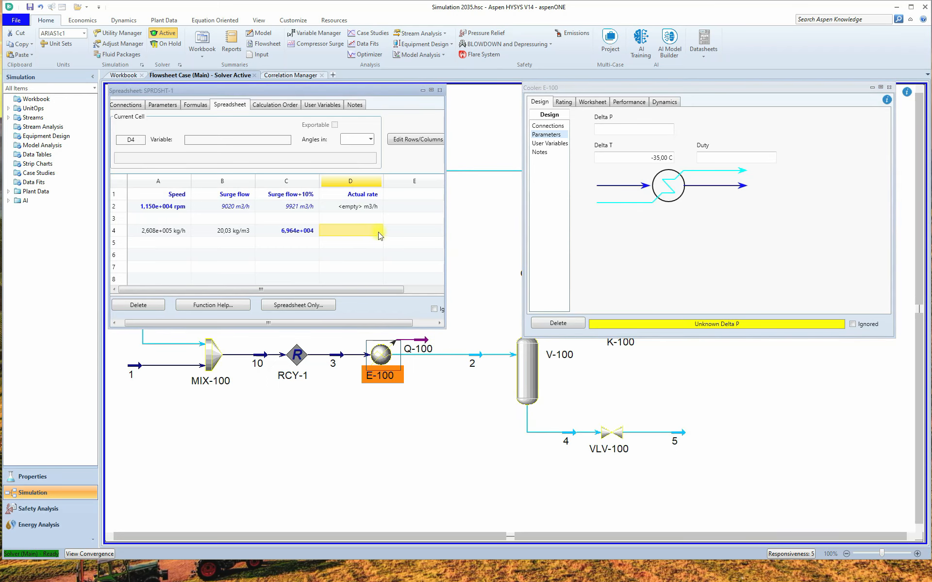
pyautogui.write('=')
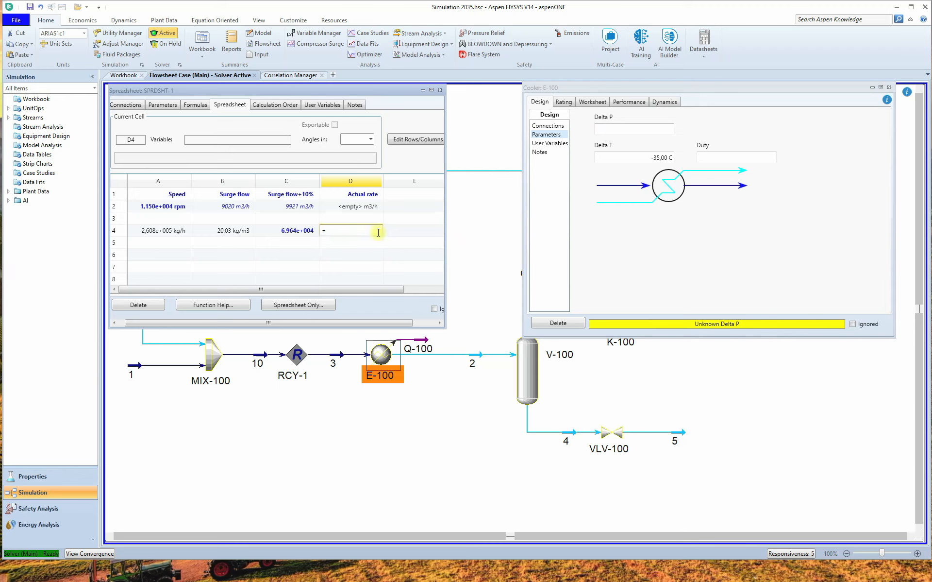
pyautogui.write('1/')
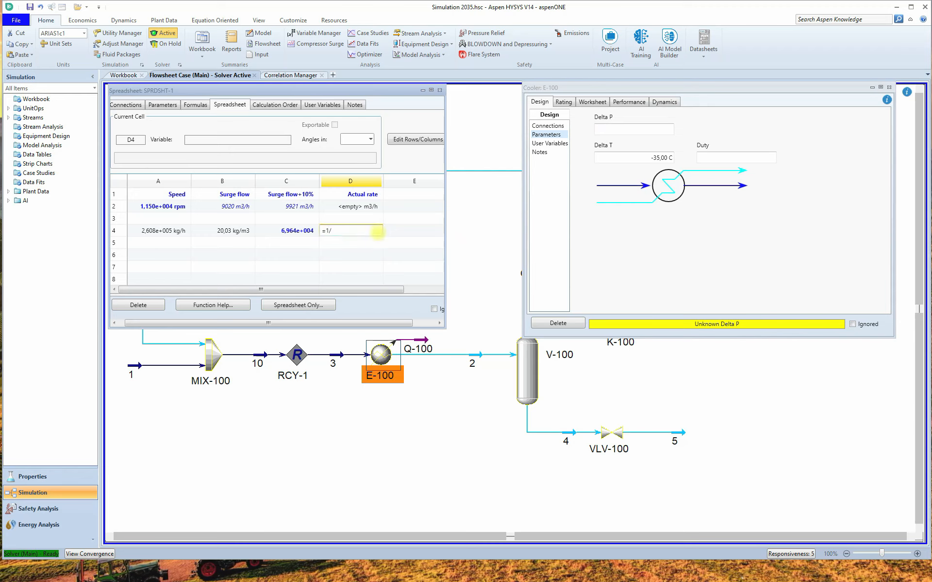
pyautogui.write('B4')
pyautogui.write('*()')
pyautogui.write('^2')
pyautogui.write('A')
pyautogui.write('4/')
pyautogui.write('C4')
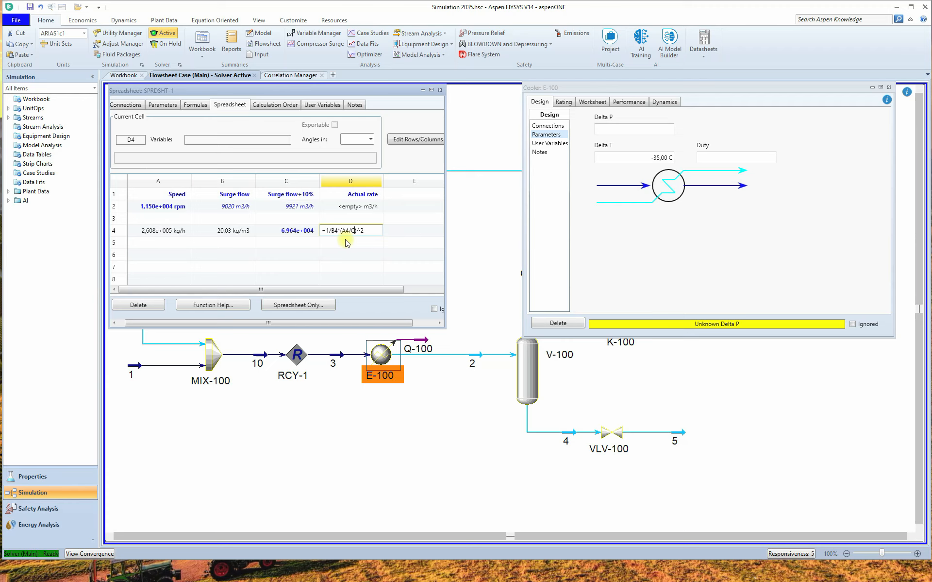
pyautogui.press('Return')
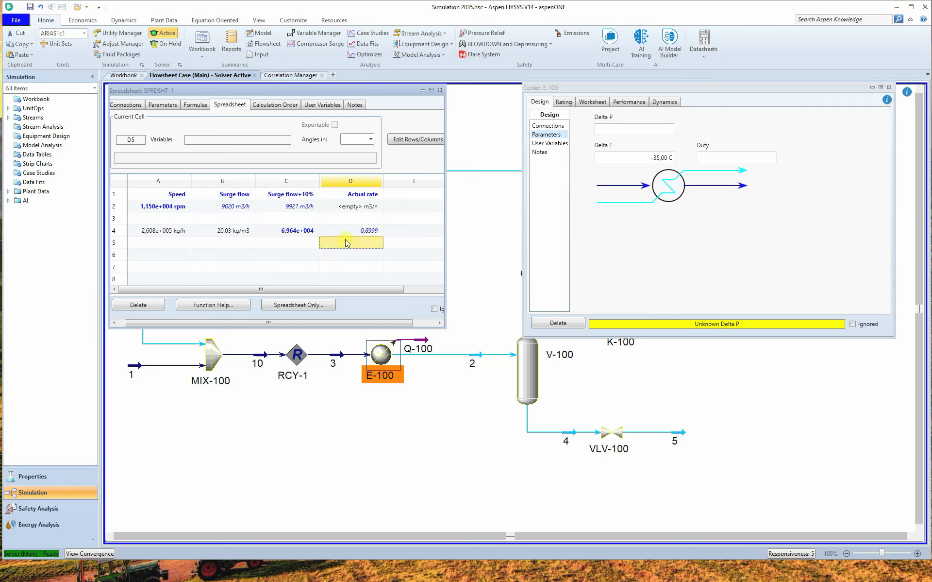
# - Export the calculated value in cell D4 to the Pressure Drop variable of cooler E-100
pyautogui.click(361, 234)
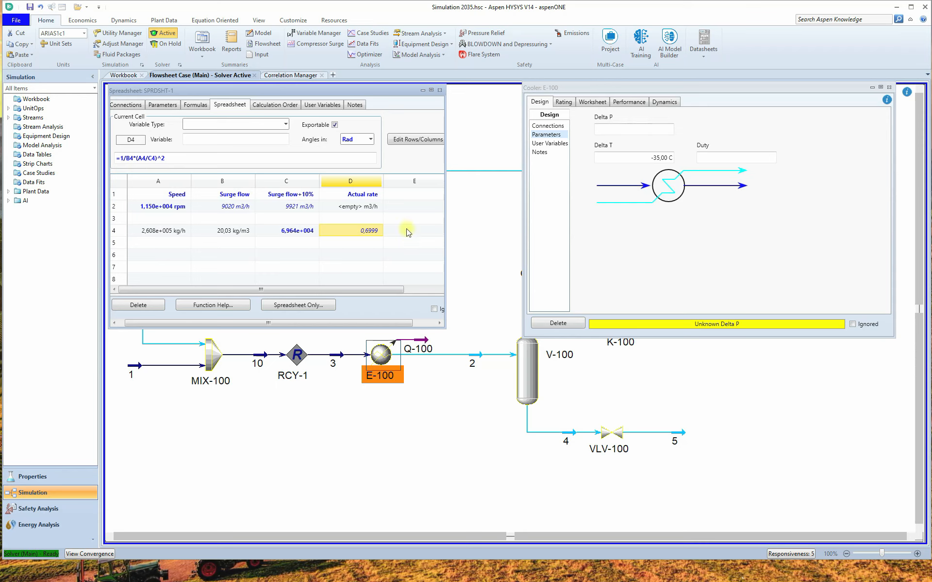
pyautogui.rightClick(370, 232)
pyautogui.click(409, 332)
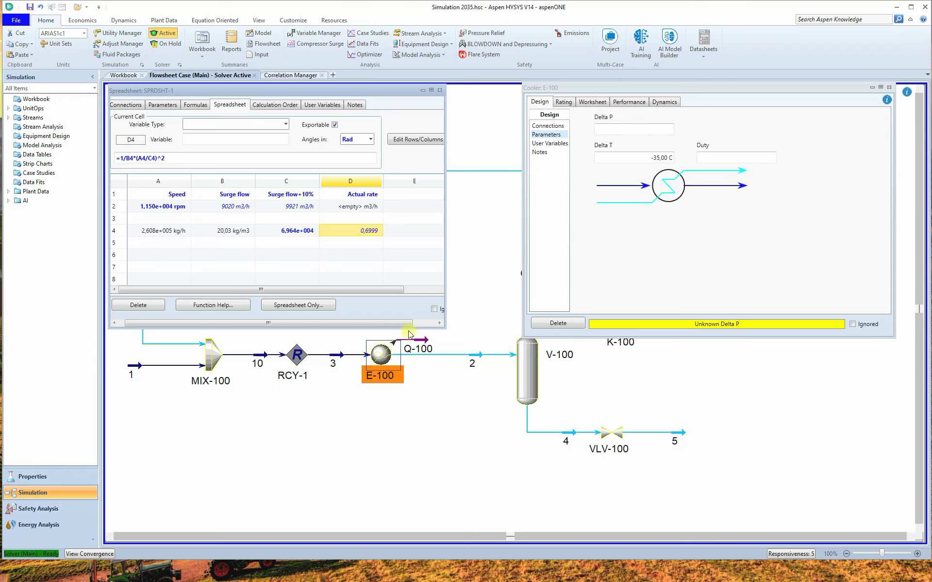
pyautogui.click(414, 198)
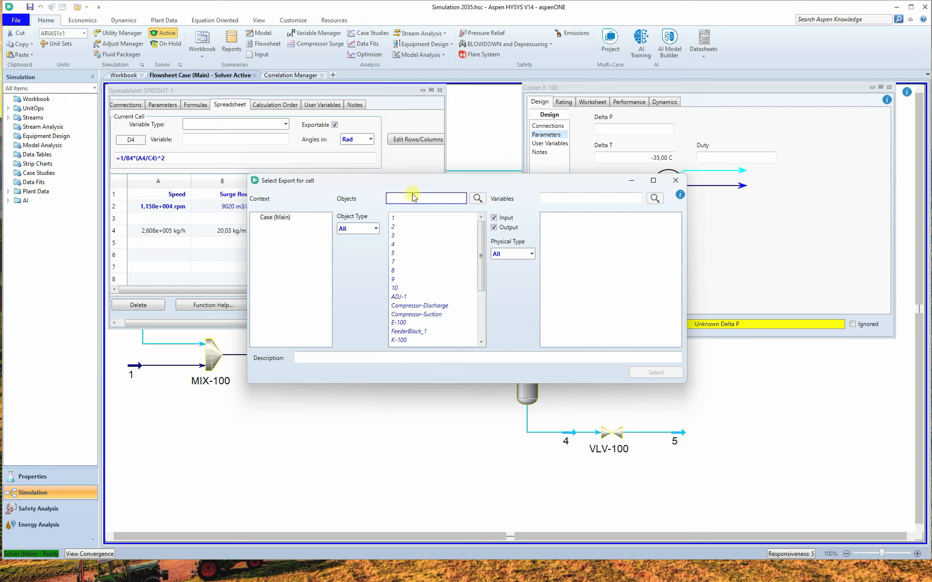
pyautogui.write('e')
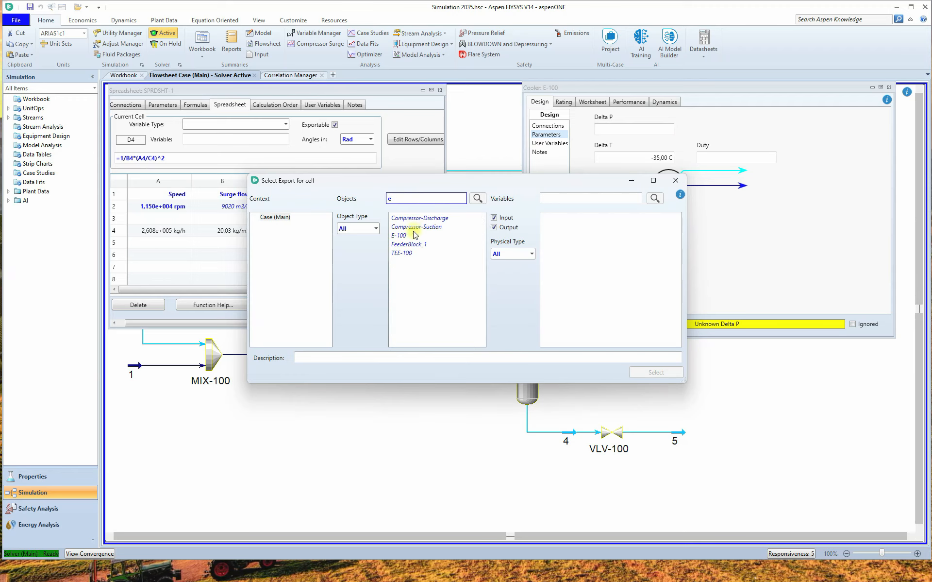
pyautogui.click(412, 237)
pyautogui.click(581, 203)
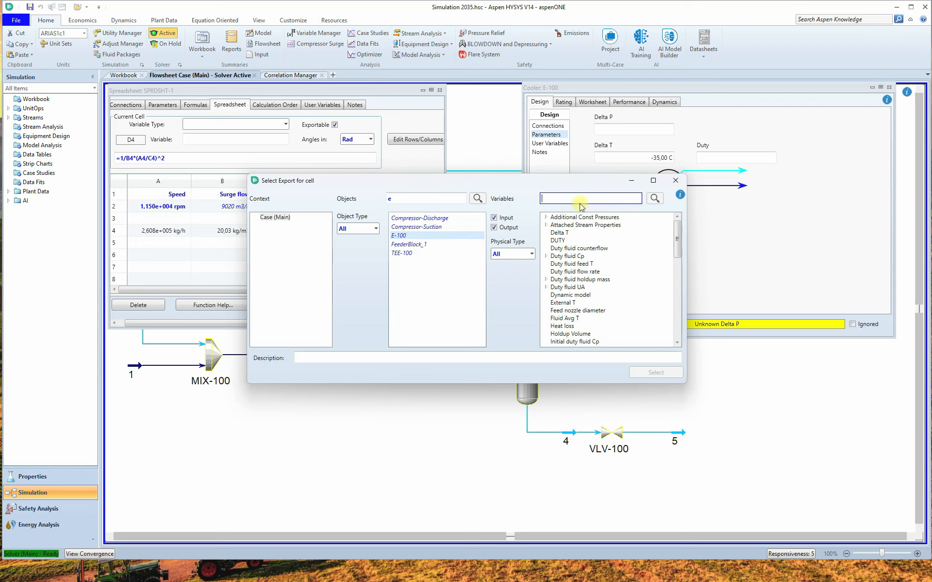
pyautogui.write('press')
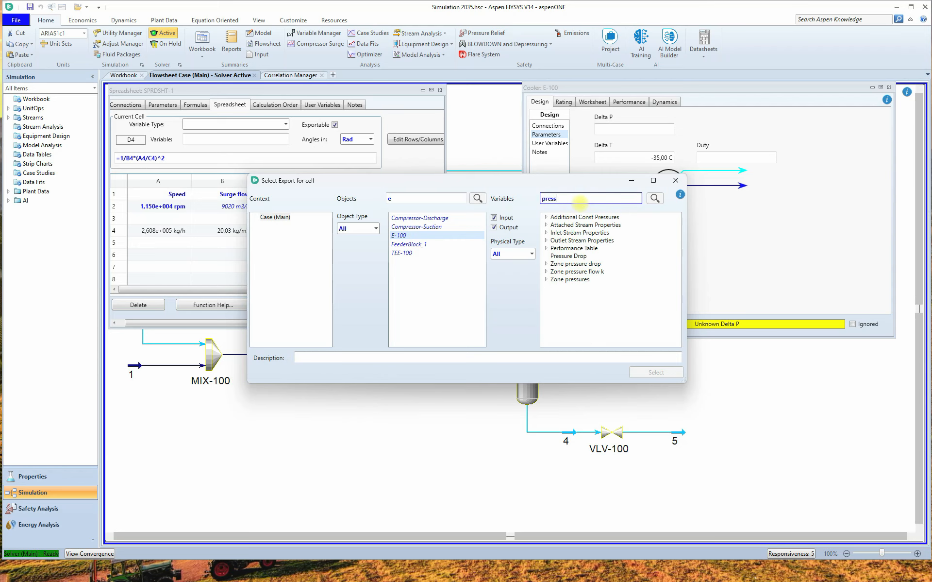
pyautogui.click(578, 256)
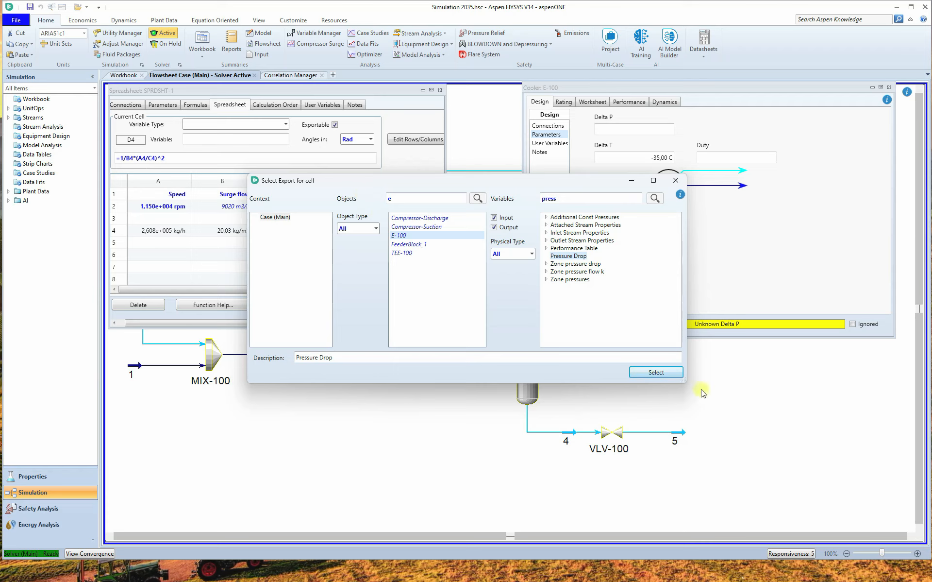
pyautogui.click(661, 372)
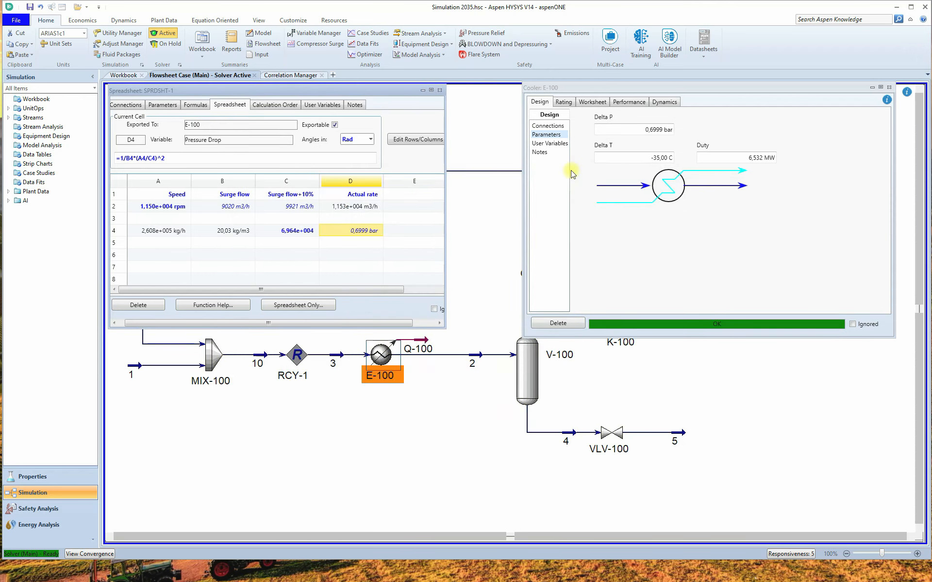
pyautogui.moveTo(655, 127)
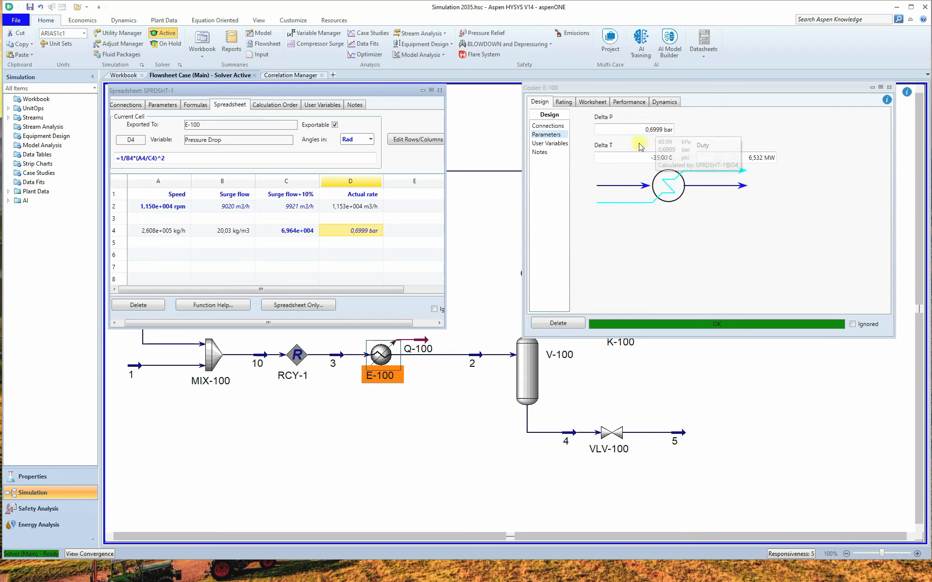
# - Close the spreadsheet and set the molar flow of material stream 1 to 9000 kgmole/h
pyautogui.click(440, 90)
pyautogui.click(432, 286)
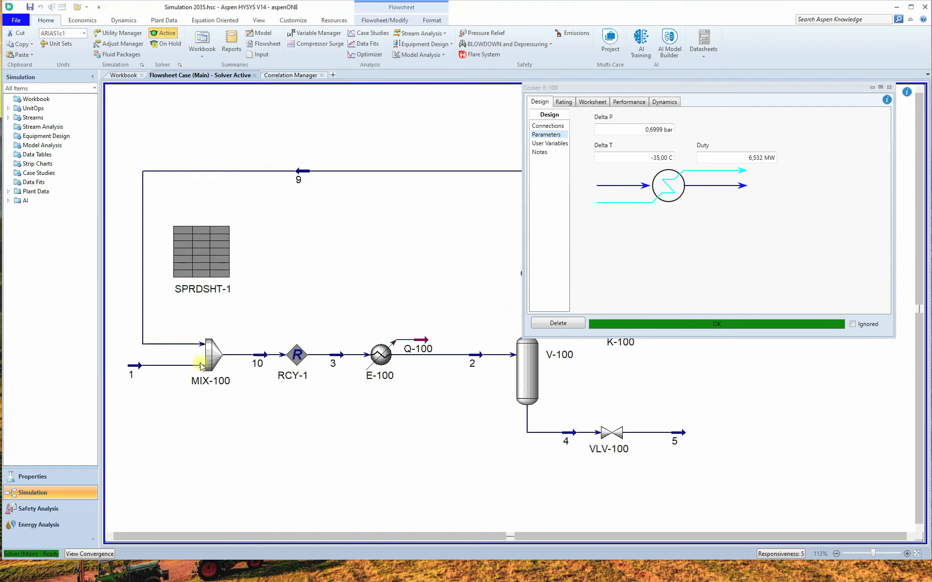
pyautogui.doubleClick(162, 369)
pyautogui.moveTo(330, 215); pyautogui.dragTo(254, 246)
pyautogui.click(316, 310)
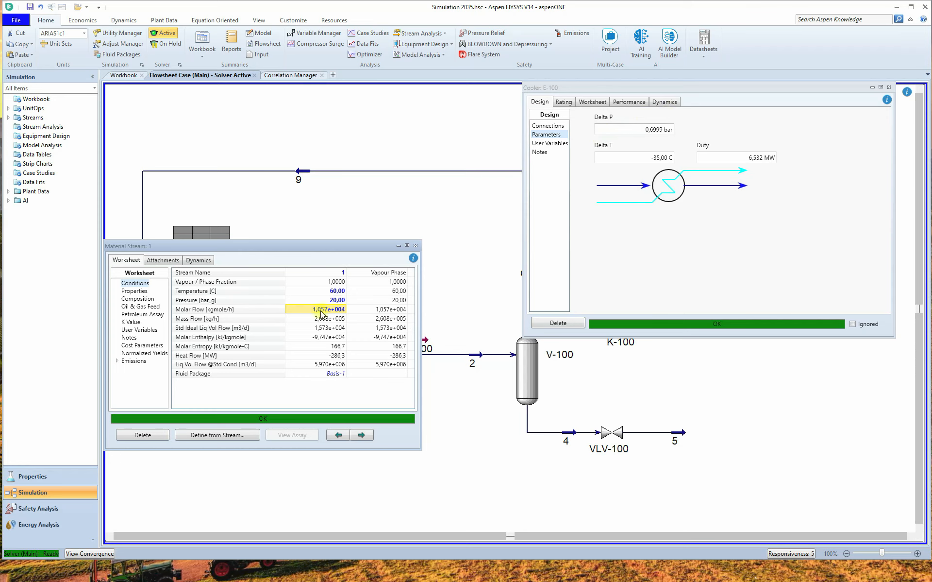
pyautogui.write('9000')
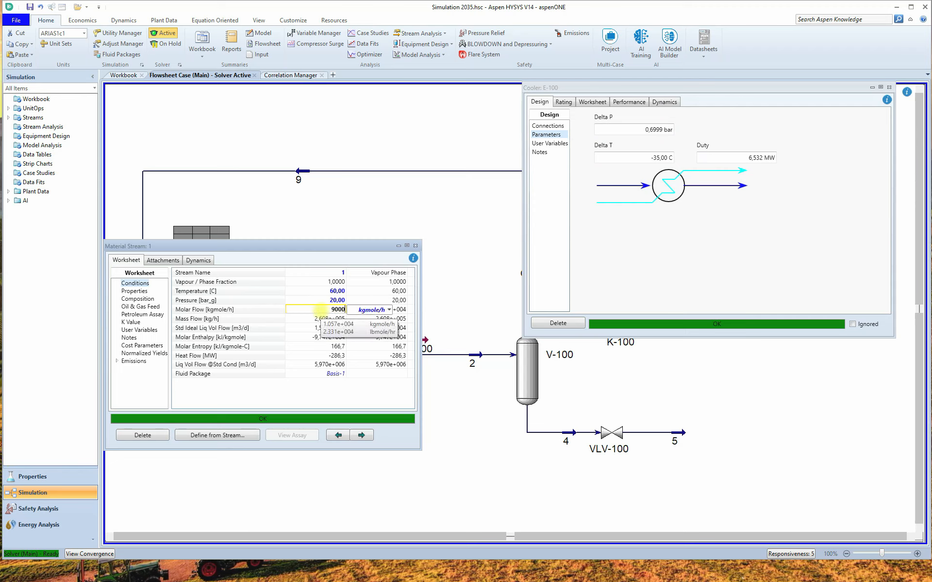
pyautogui.press('Return')
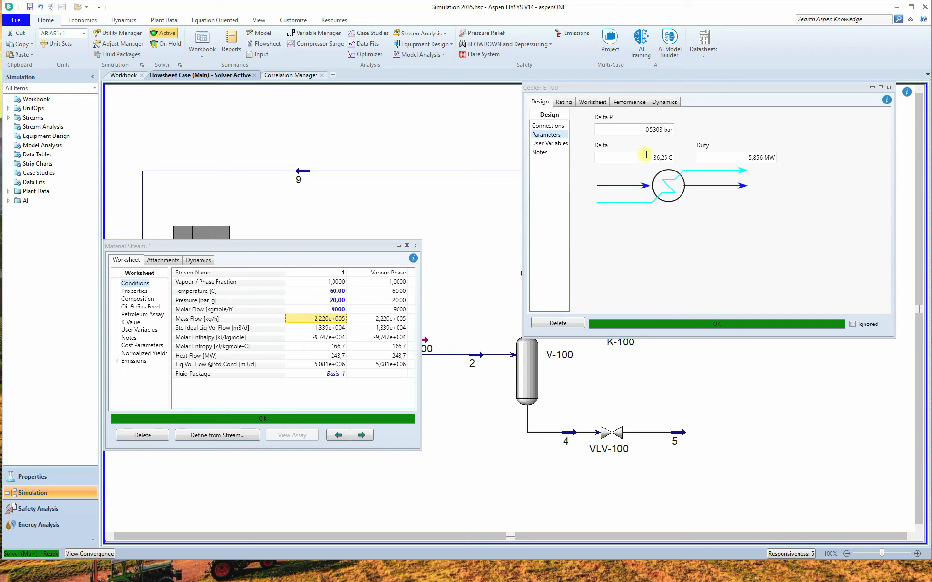
# - Reduce stream 1's molar flow in two stages, to 7000 and 5000 kgmole/h
pyautogui.click(339, 310)
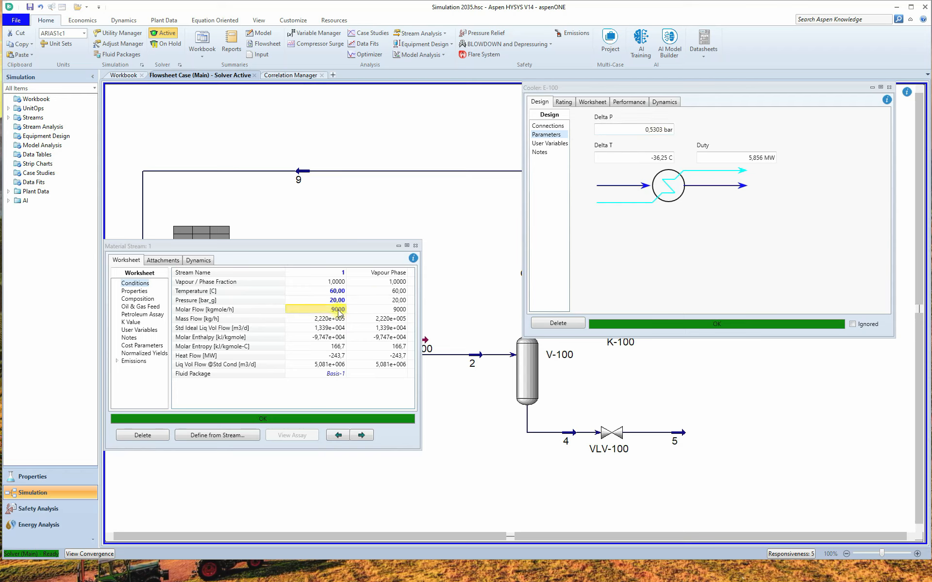
pyautogui.write('7000')
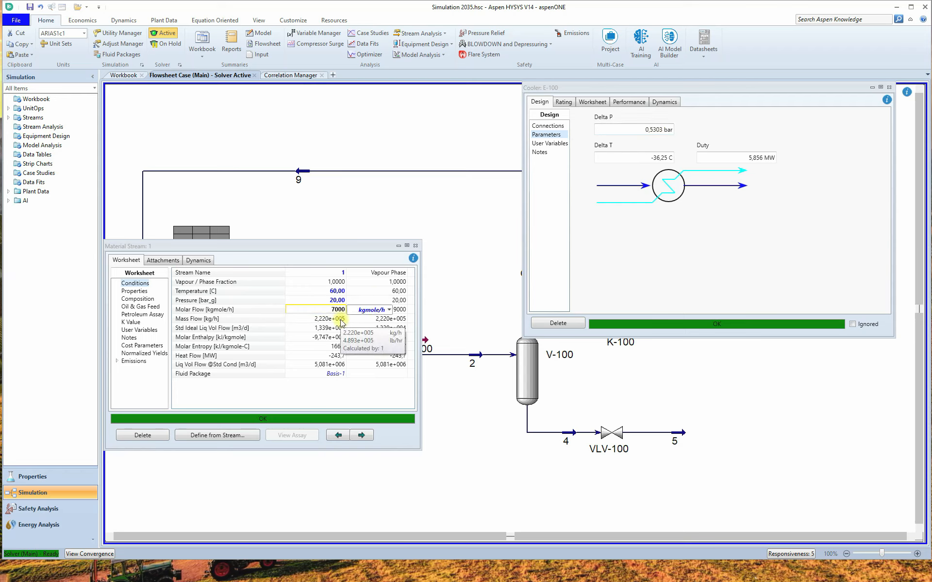
pyautogui.press('Return')
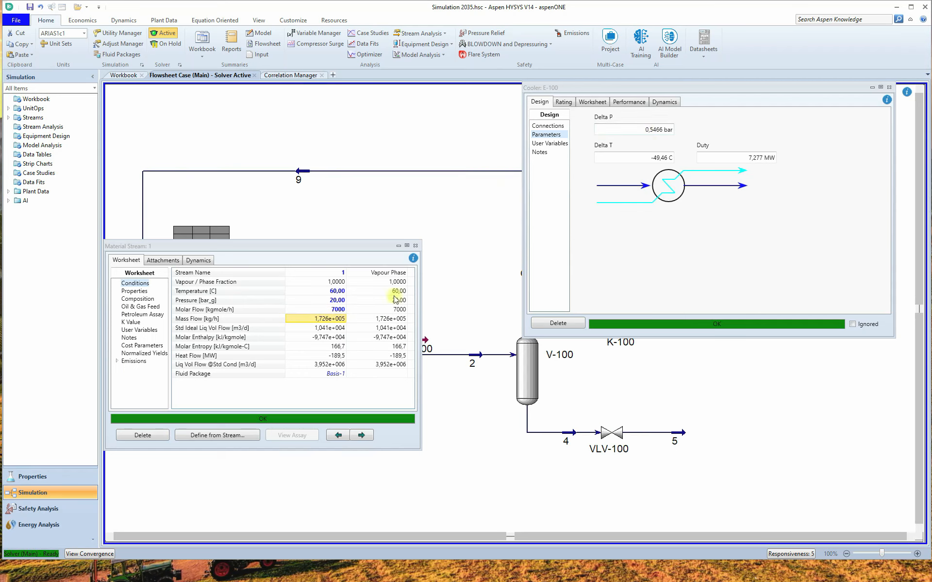
pyautogui.click(339, 310)
pyautogui.write('50')
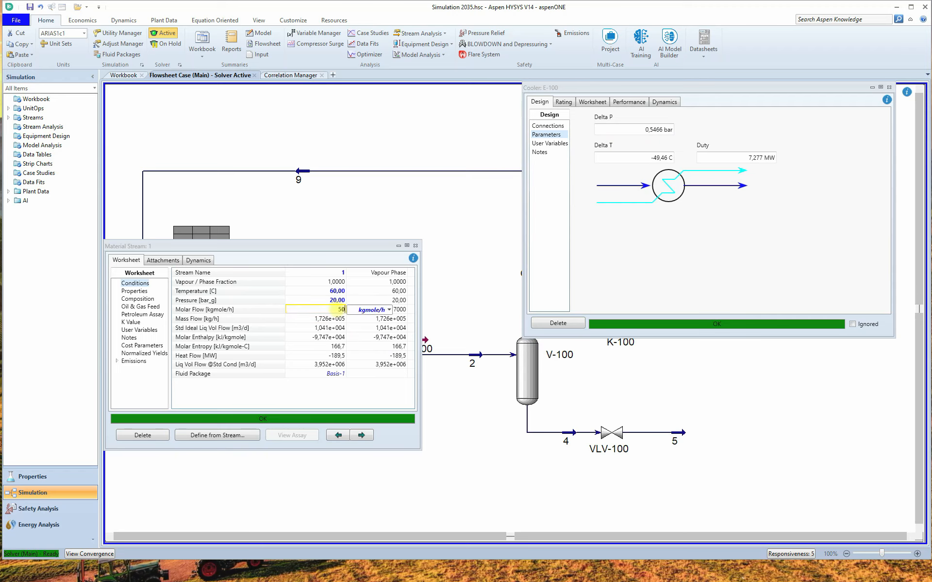
pyautogui.press('Return')
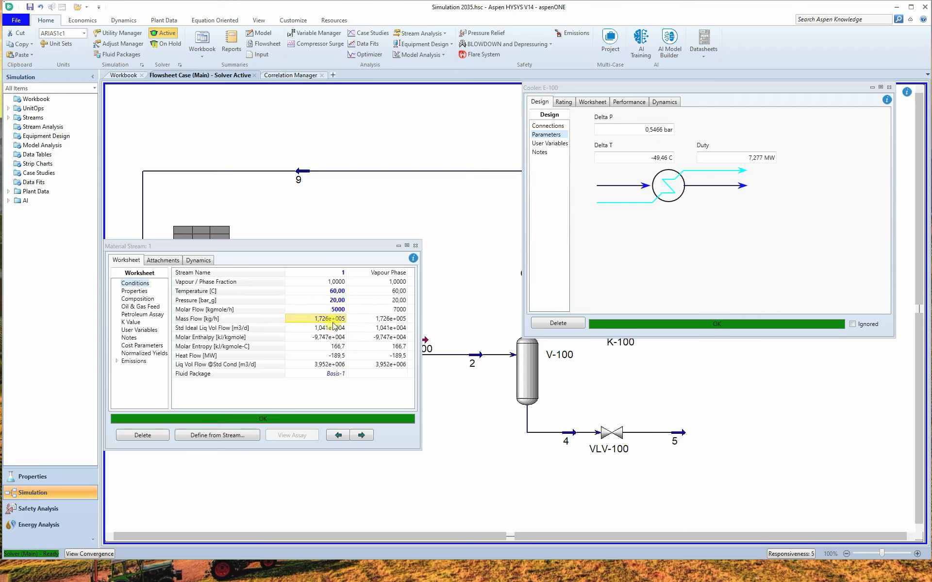
# - Plot compressor K-100's head curves and arrange the cooler window so the plot and stream 1's conditions can be viewed together
pyautogui.moveTo(644, 86); pyautogui.dragTo(241, 79)
pyautogui.doubleClick(686, 223)
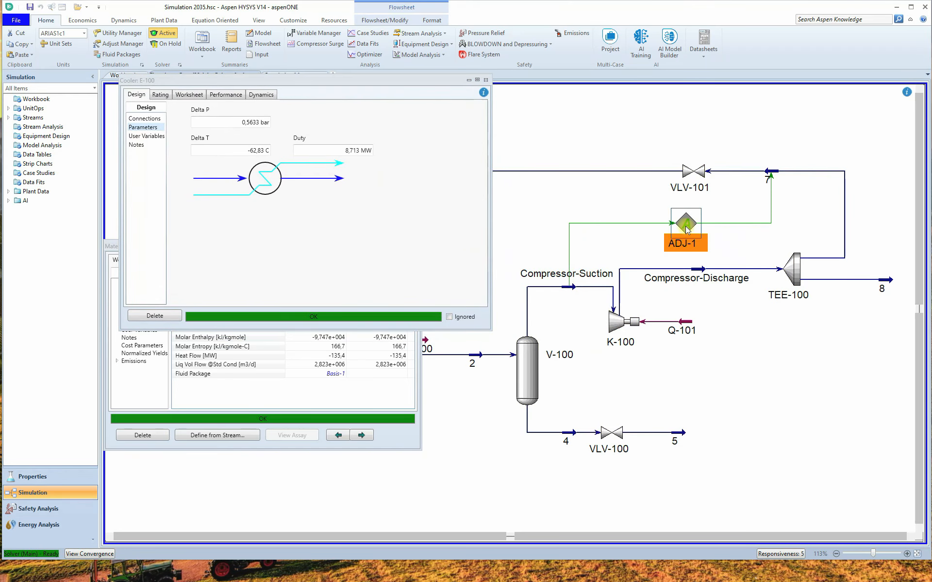
pyautogui.click(669, 11)
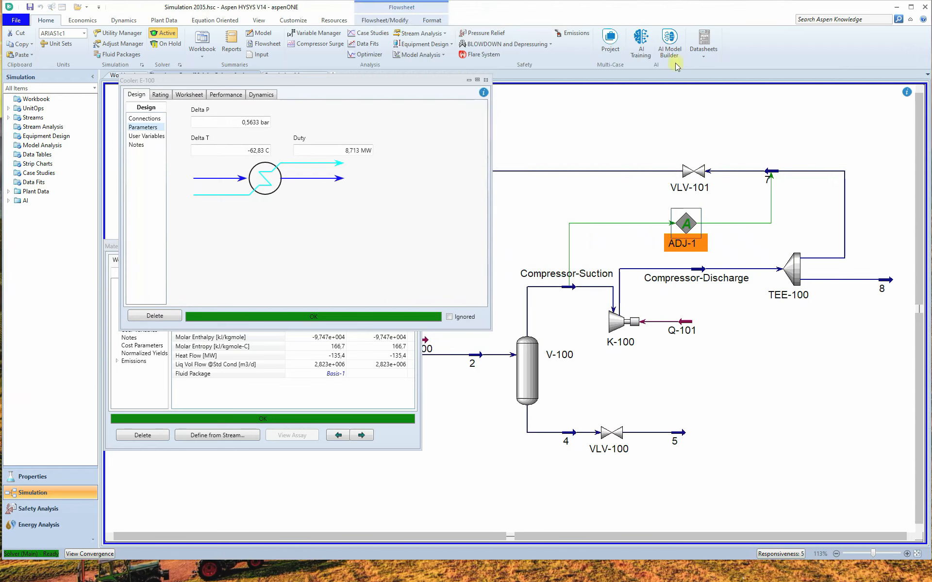
pyautogui.click(627, 321)
pyautogui.doubleClick(626, 320)
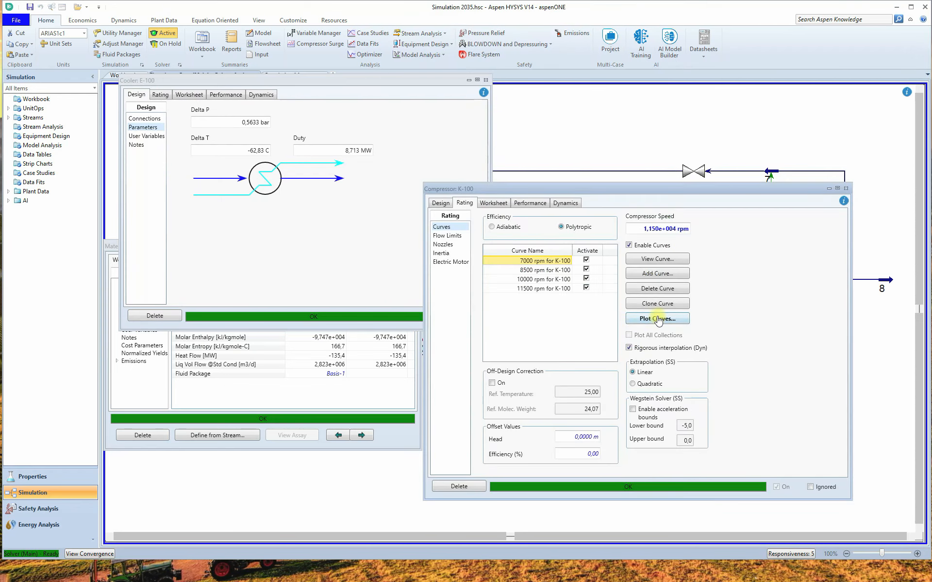
pyautogui.click(636, 318)
pyautogui.click(846, 188)
pyautogui.moveTo(420, 80); pyautogui.dragTo(794, 47)
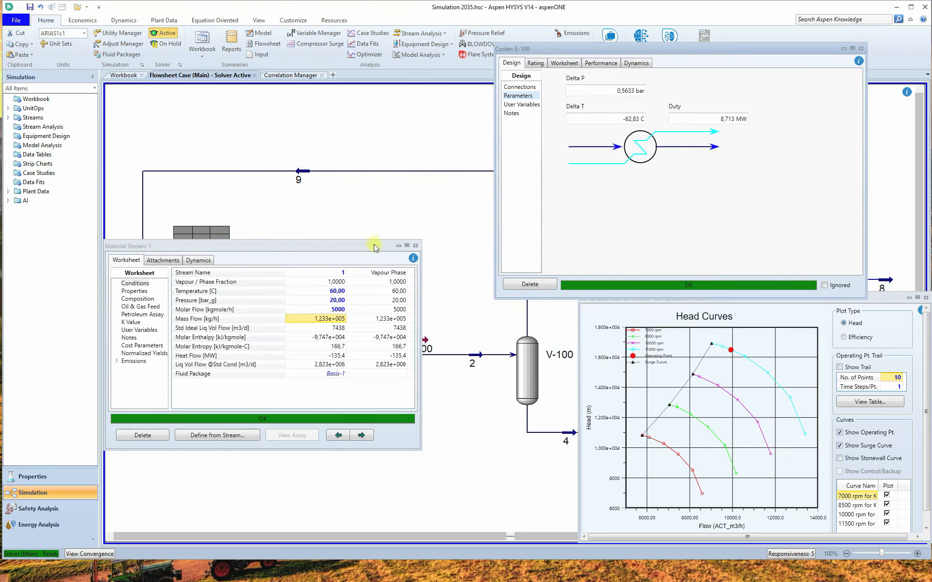
# - Reduce stream 1's molar flow in two stages, to 4000 and 3000 kgmole/h
pyautogui.click(339, 330)
pyautogui.write('4000')
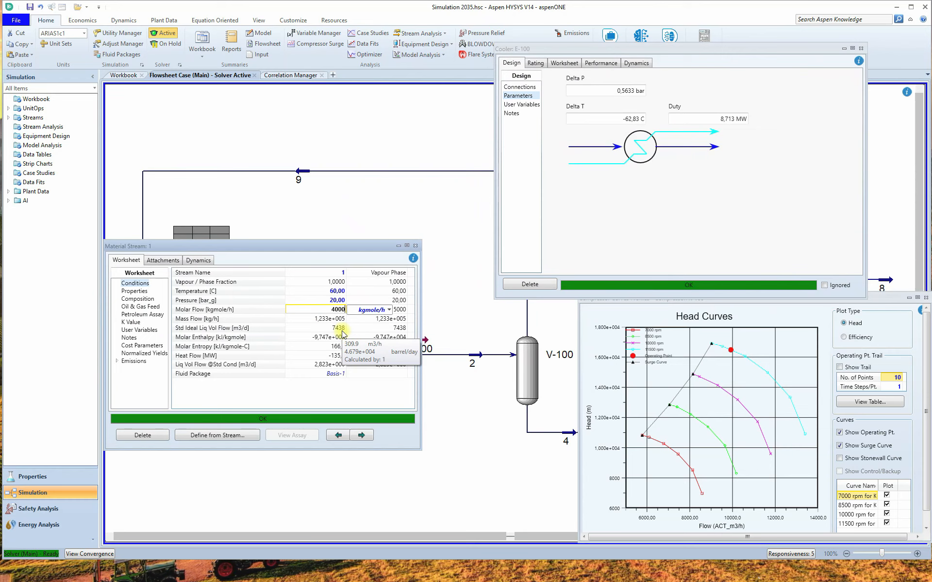
pyautogui.press('Return')
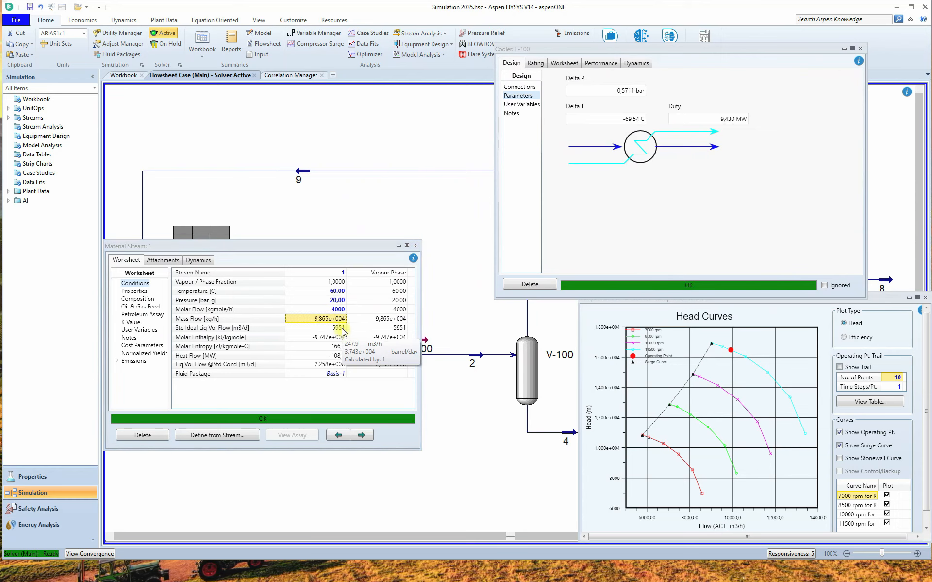
pyautogui.click(334, 310)
pyautogui.write('300')
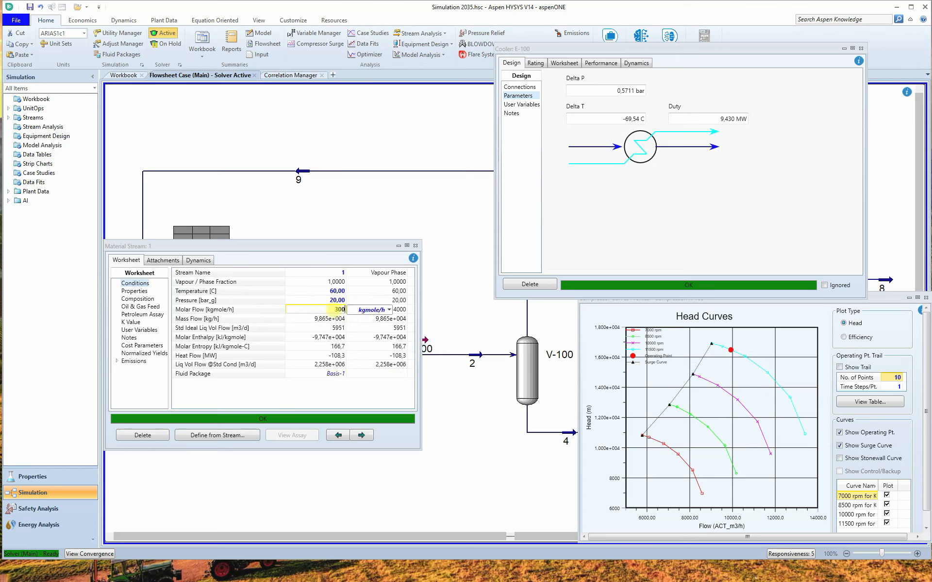
pyautogui.press('Return')
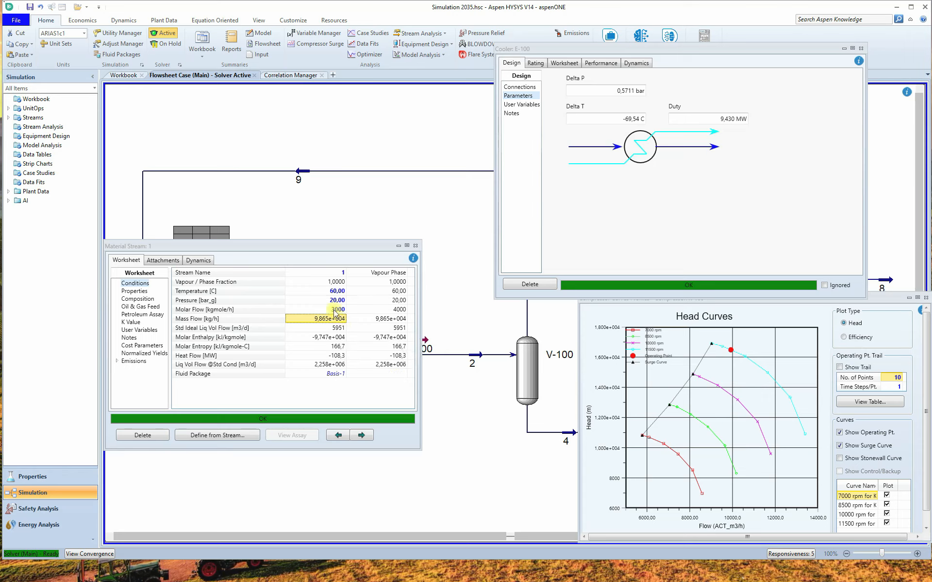
# - Reduce stream 1's molar flow in two stages, to 2000 and 1000 kgmole/h
pyautogui.click(334, 310)
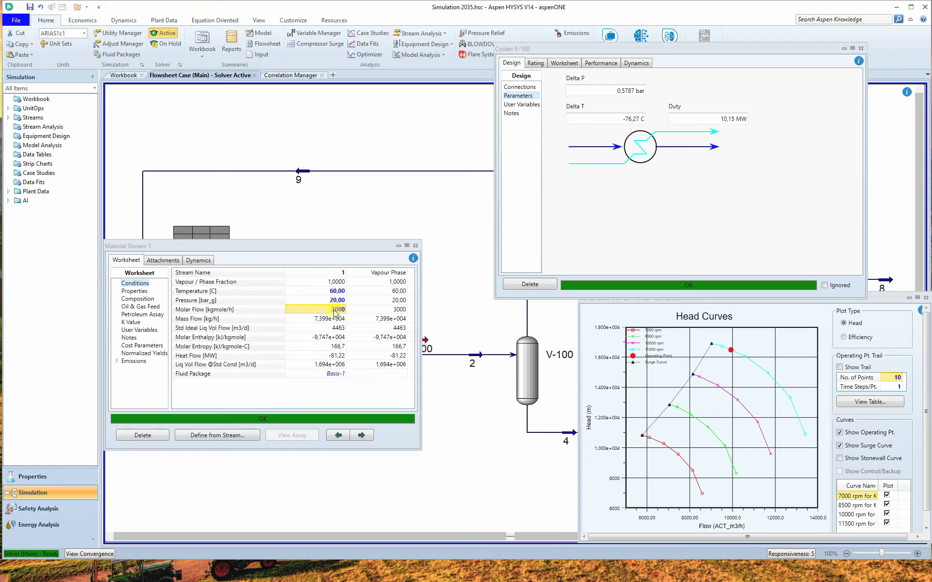
pyautogui.write('2000')
pyautogui.press('Return')
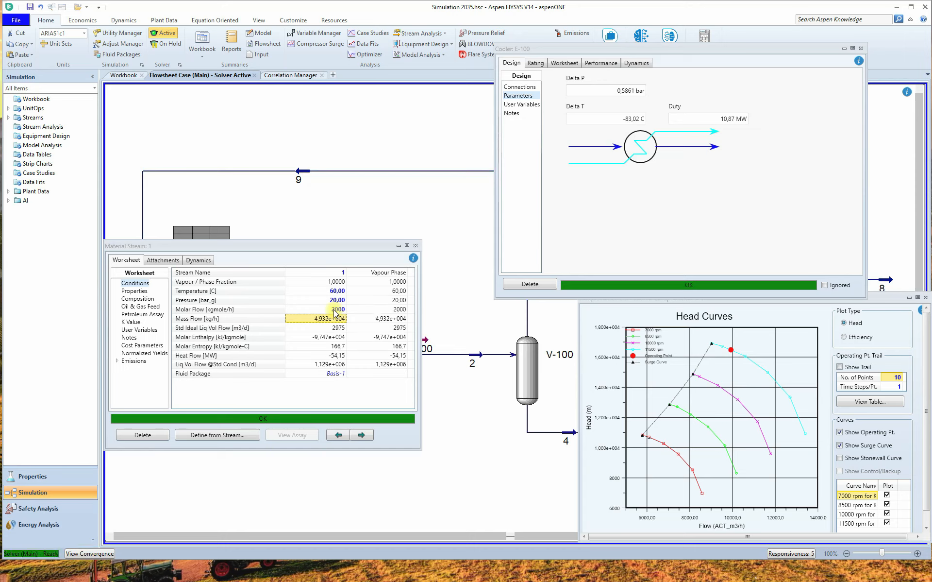
pyautogui.click(335, 310)
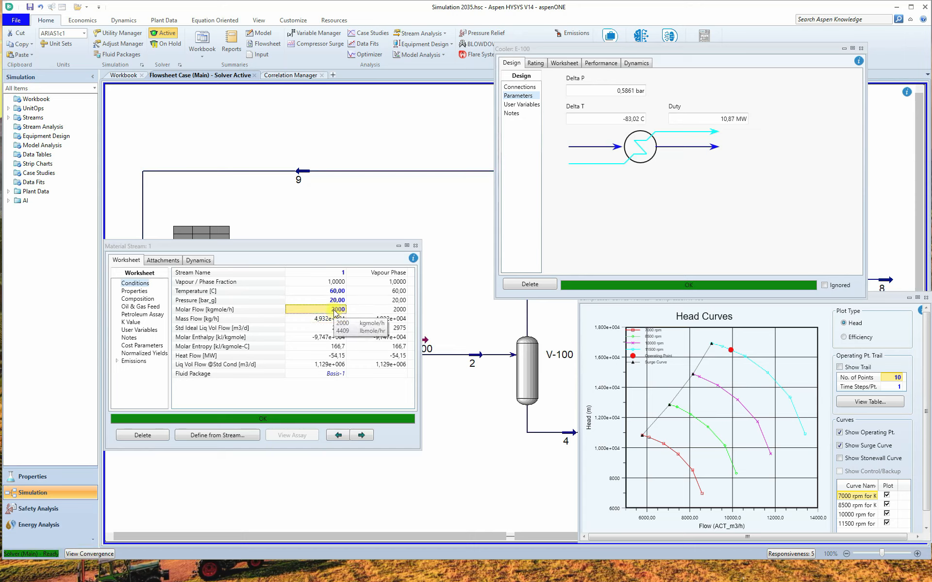
pyautogui.write('1000')
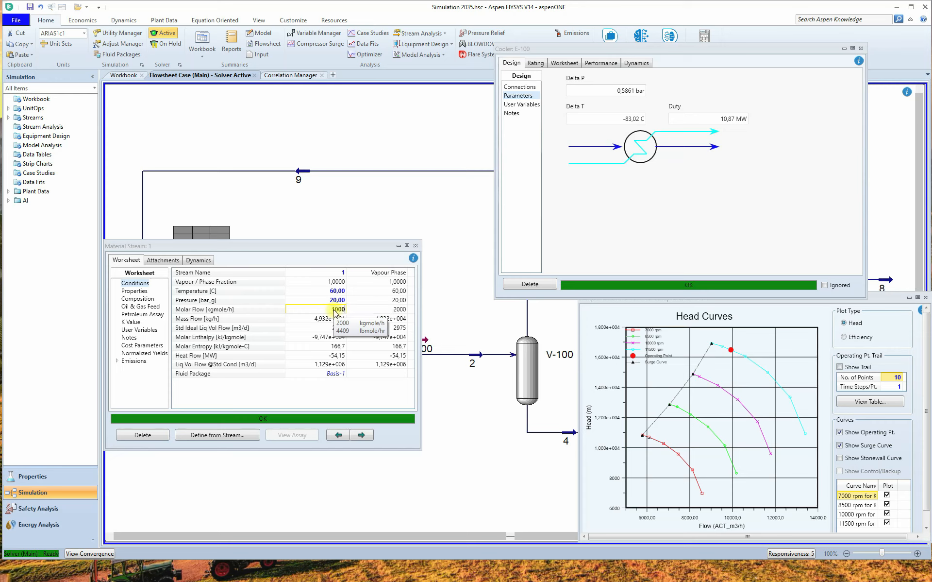
pyautogui.press('Return')
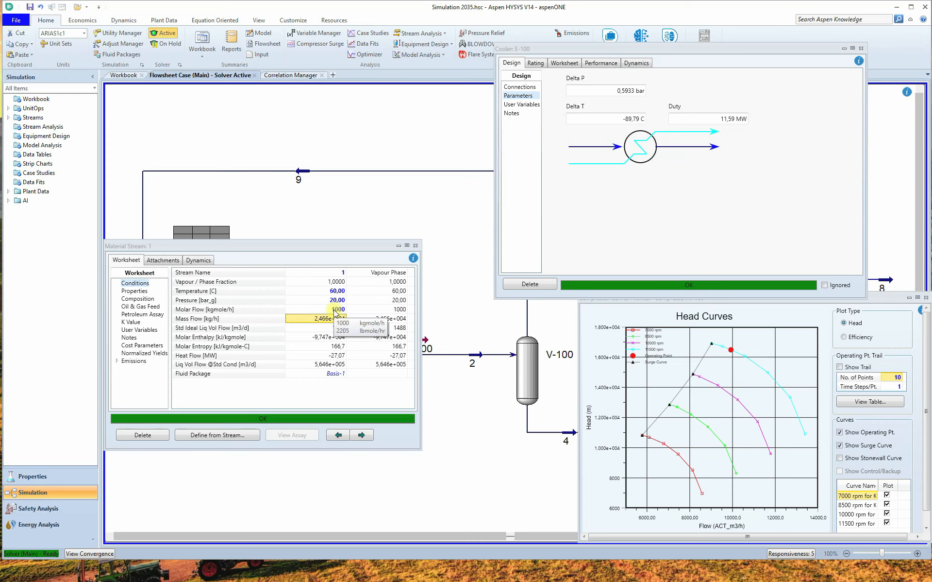
# - Set stream 1's molar flow to 0 kgmole/h
pyautogui.click(334, 310)
pyautogui.write('0')
pyautogui.press('Return')
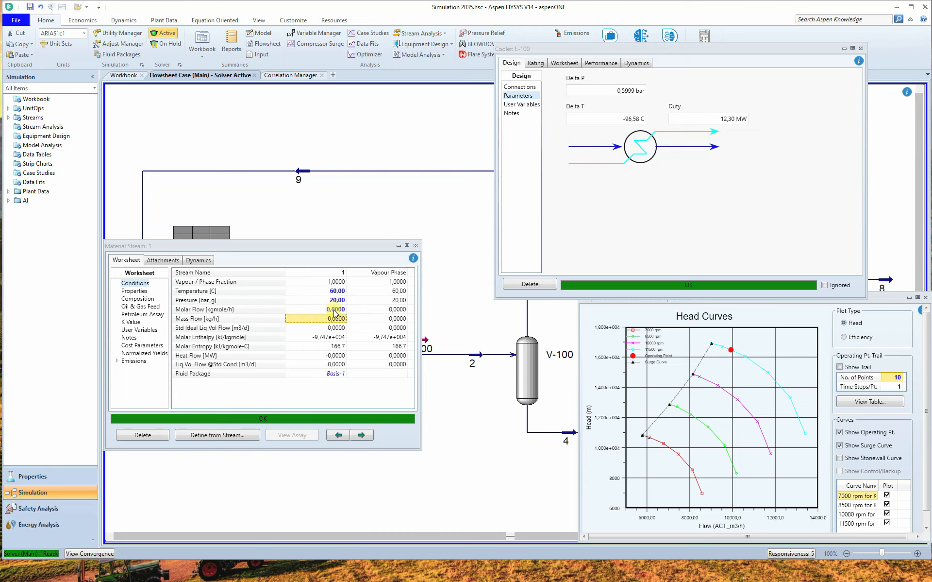
pyautogui.moveTo(334, 313)
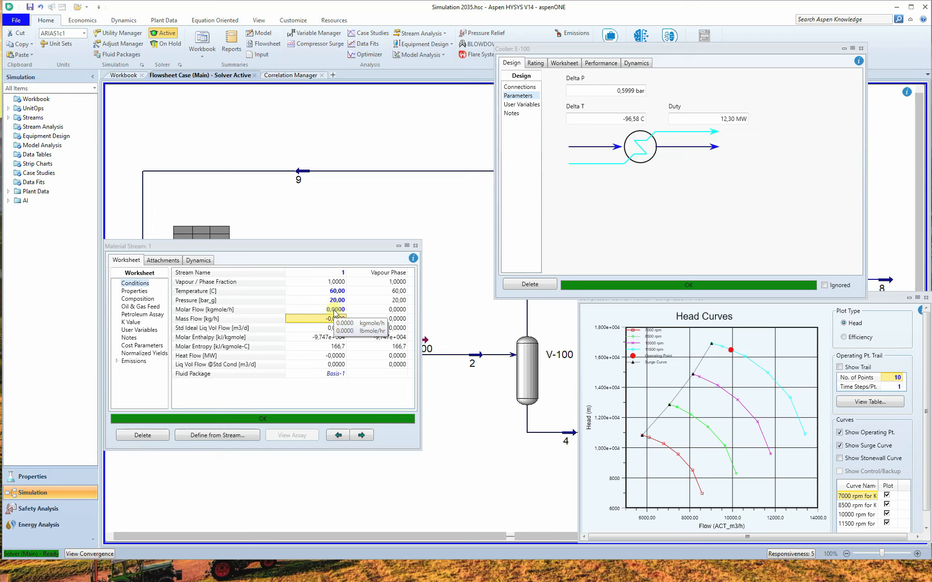